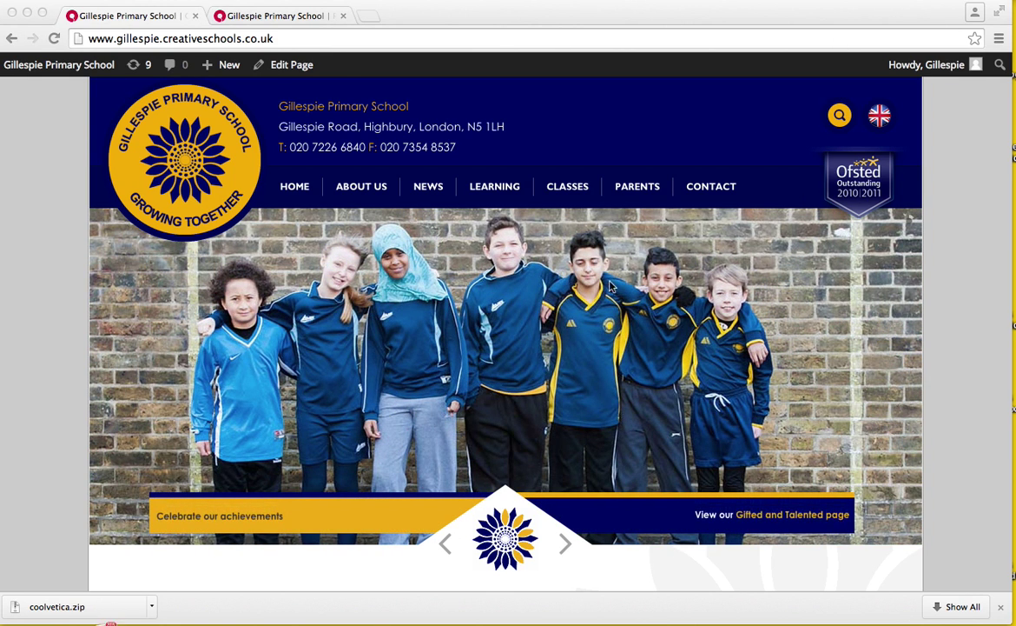
Go from the site dashboard to All Posts, listing three news items, and begin a new post
scroll(597, 299, down, 5)
scroll(598, 299, down, 5)
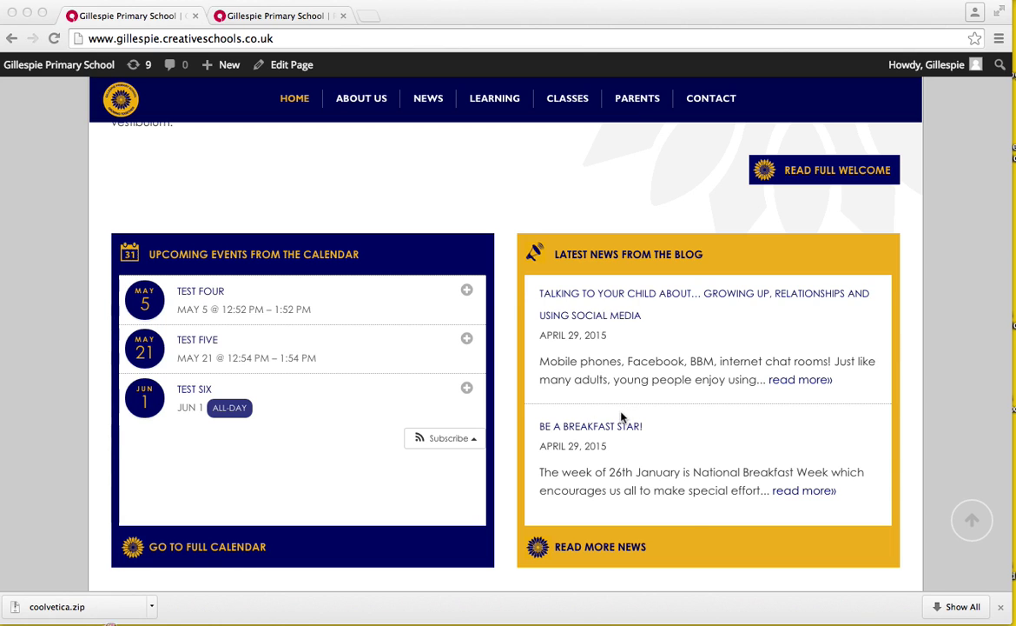
scroll(626, 422, up, 3)
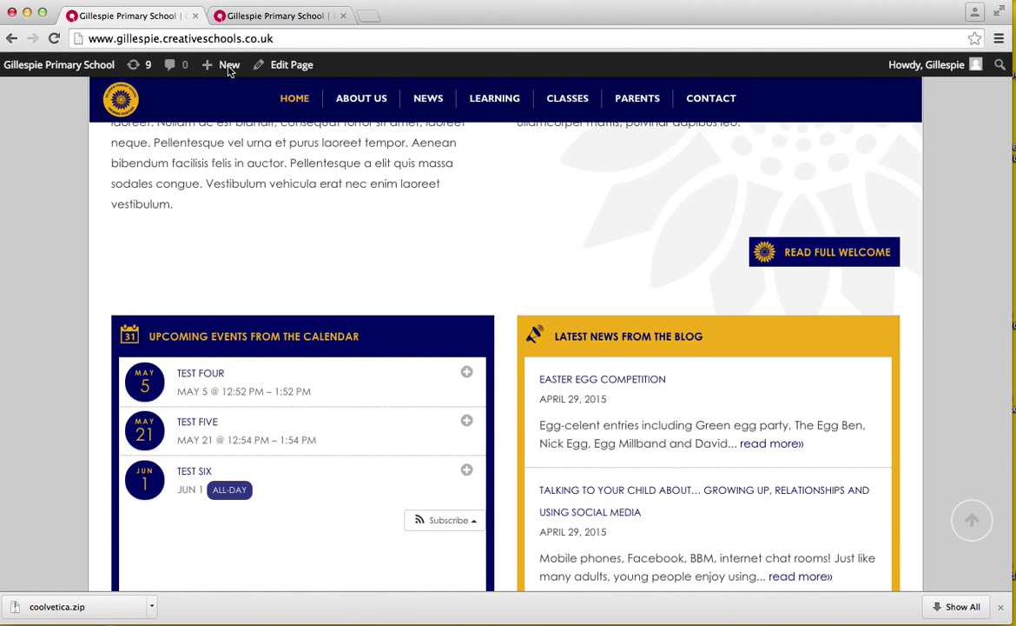
mouse_move(229, 70)
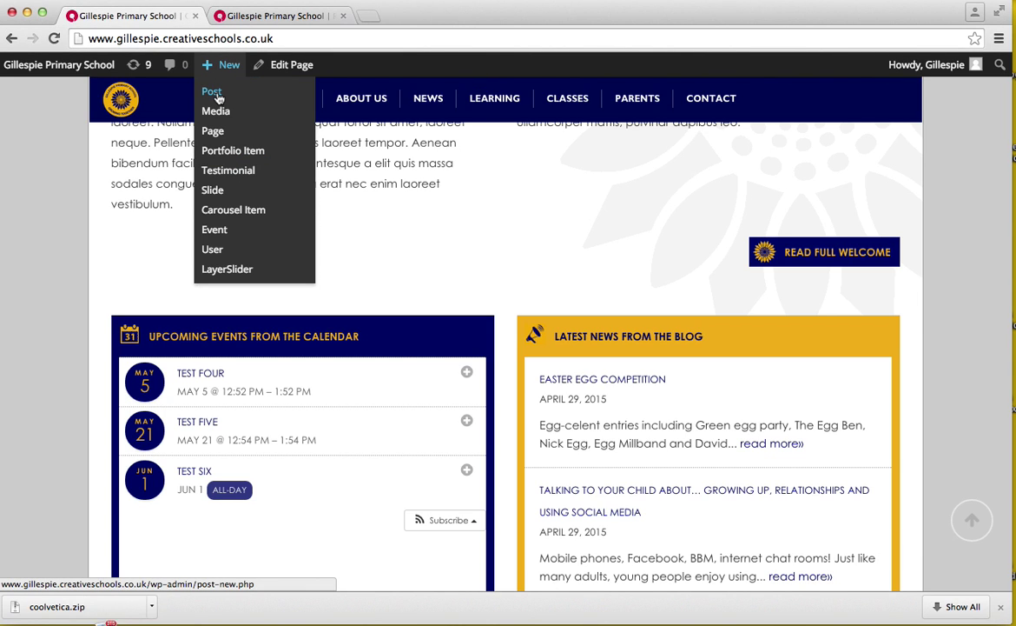
mouse_move(59, 68)
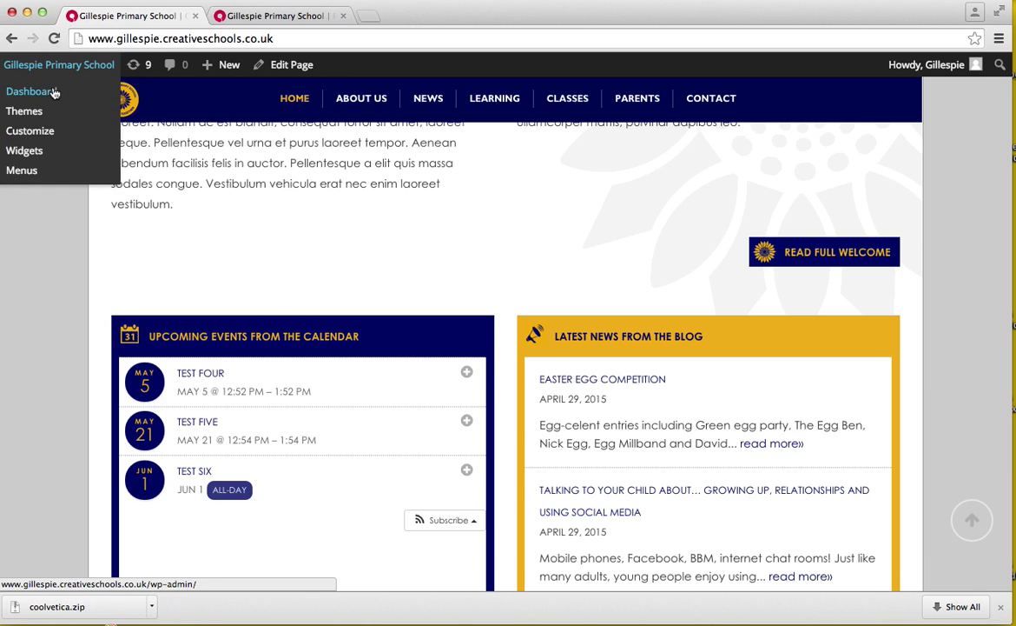
click(52, 93)
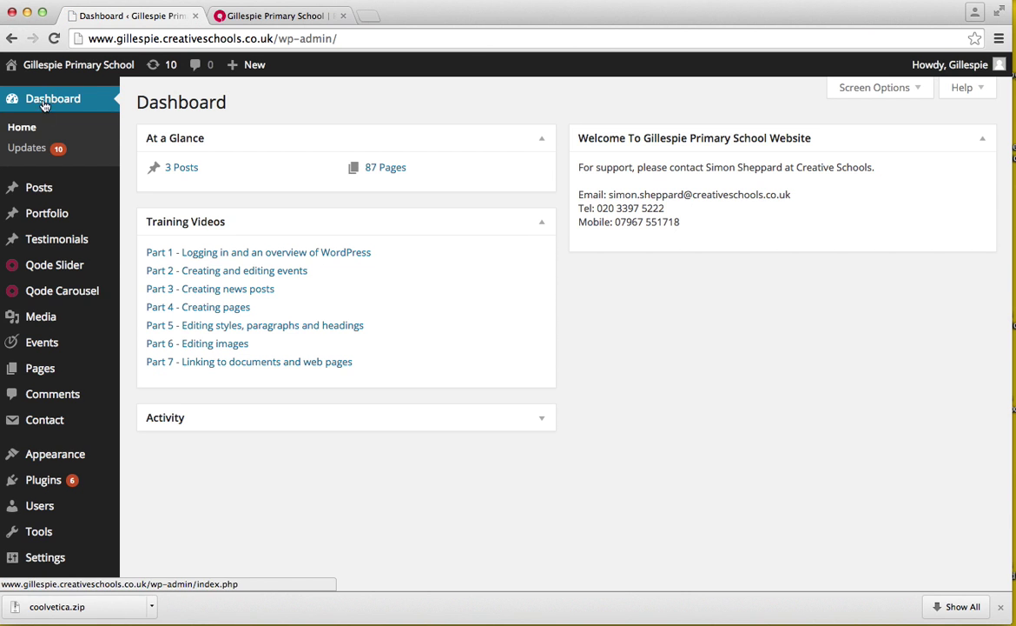
mouse_move(38, 200)
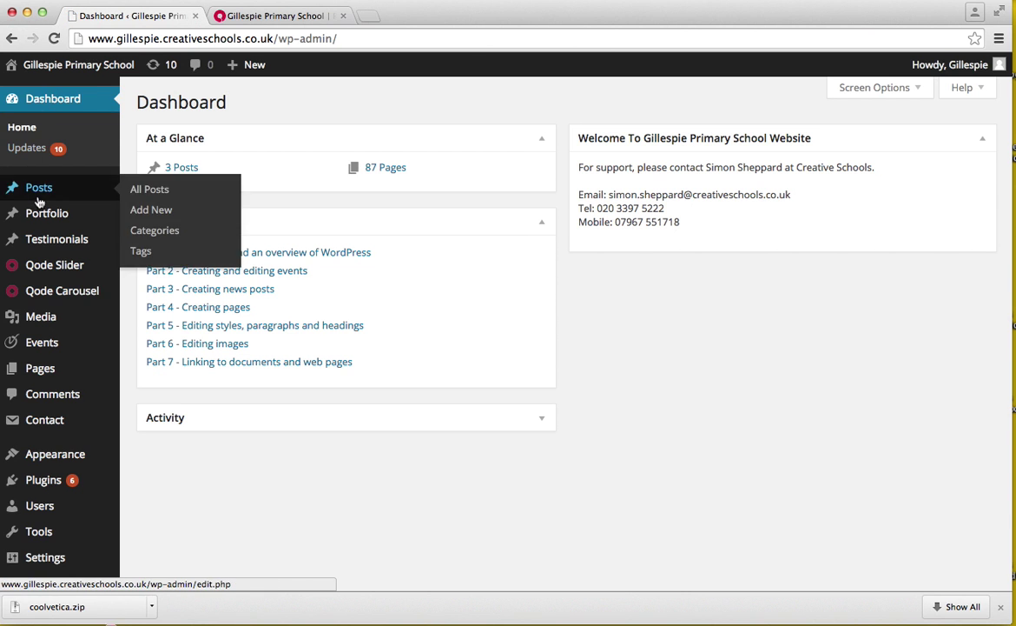
click(152, 198)
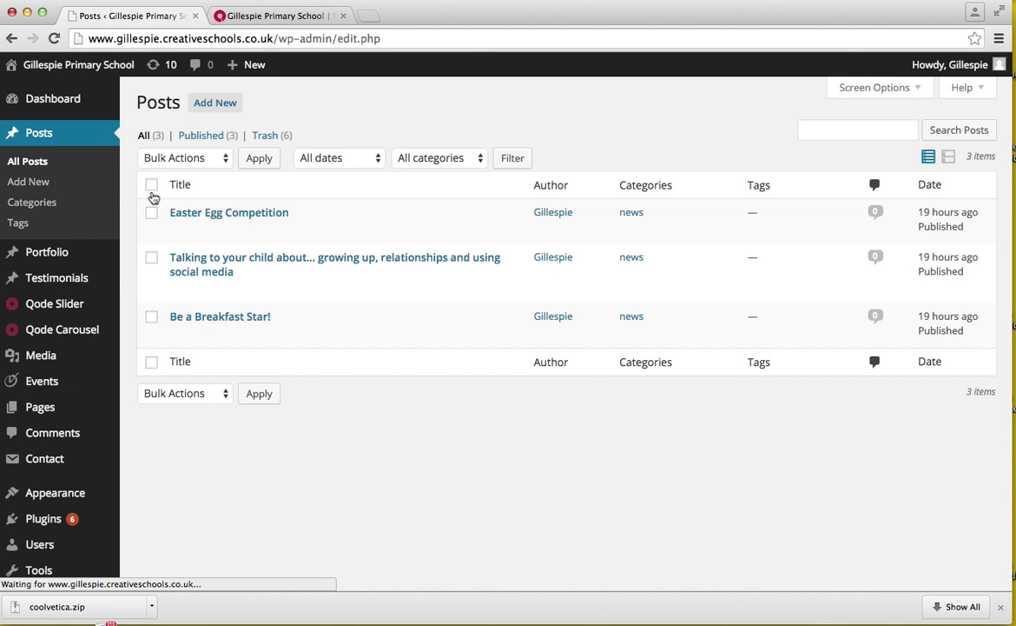
click(215, 105)
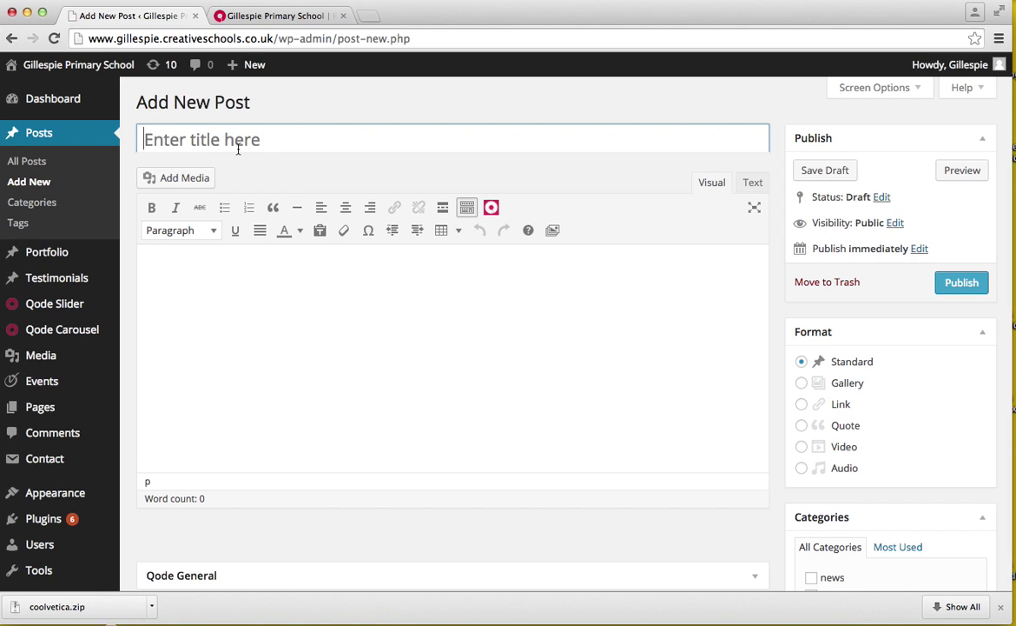
Title the new post 'title in here' and write 'content area' in its body
click(231, 143)
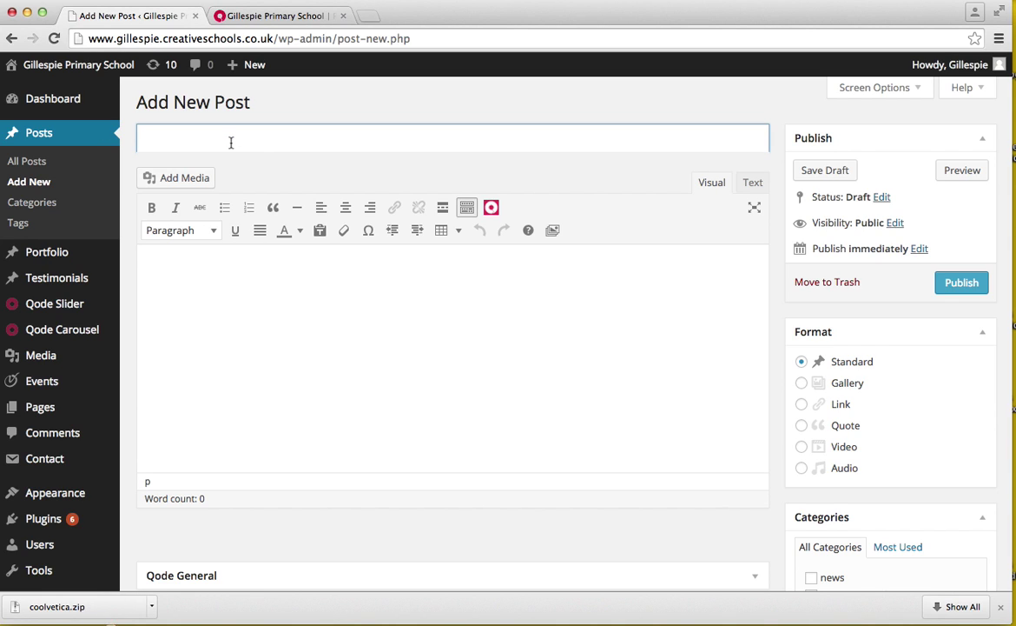
text(title in here)
click(189, 314)
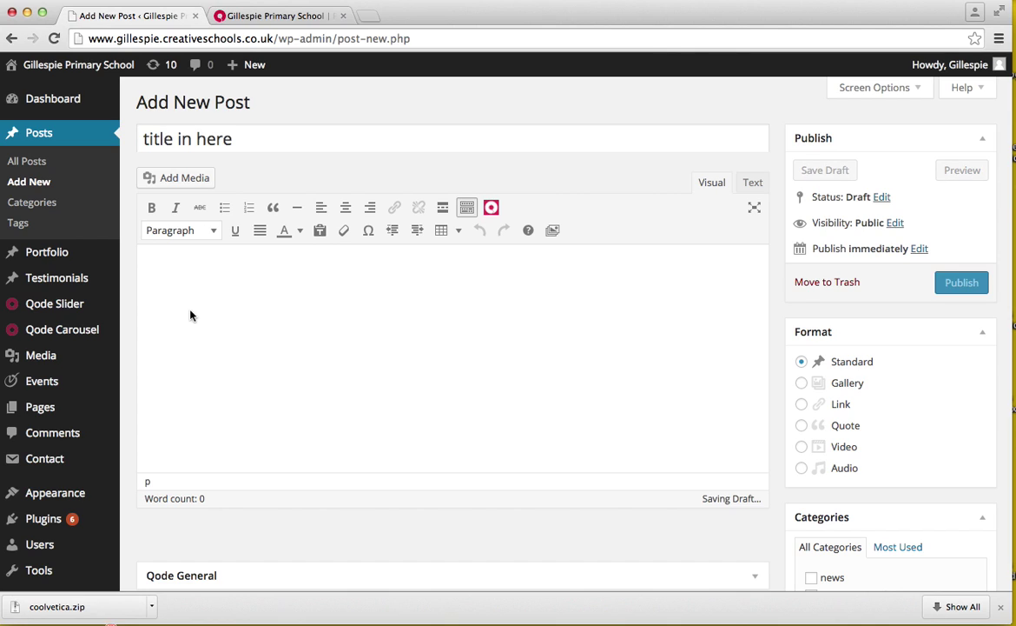
text(conte)
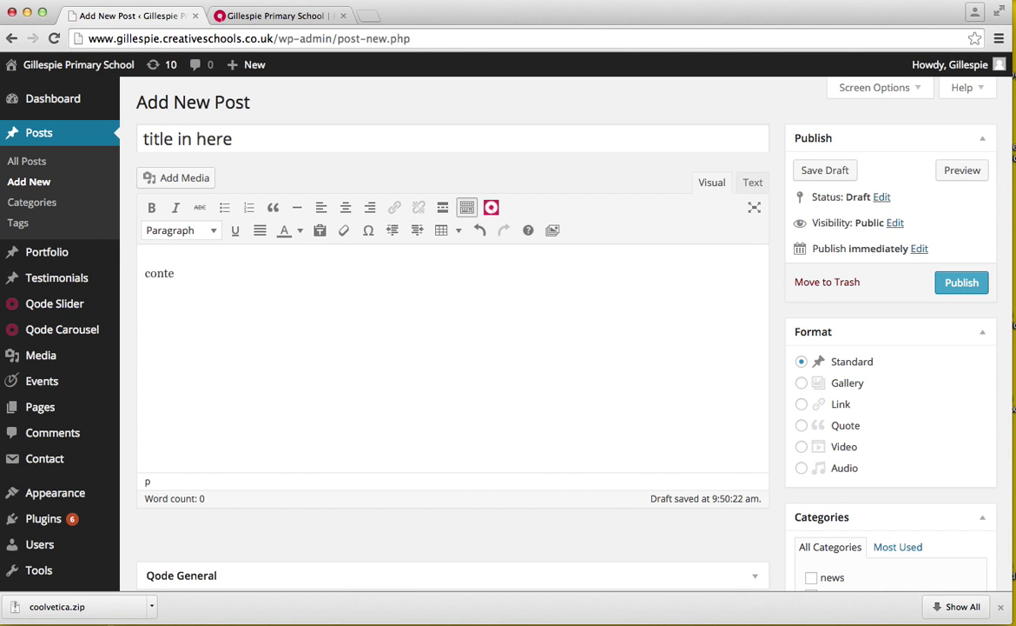
text(nt area)
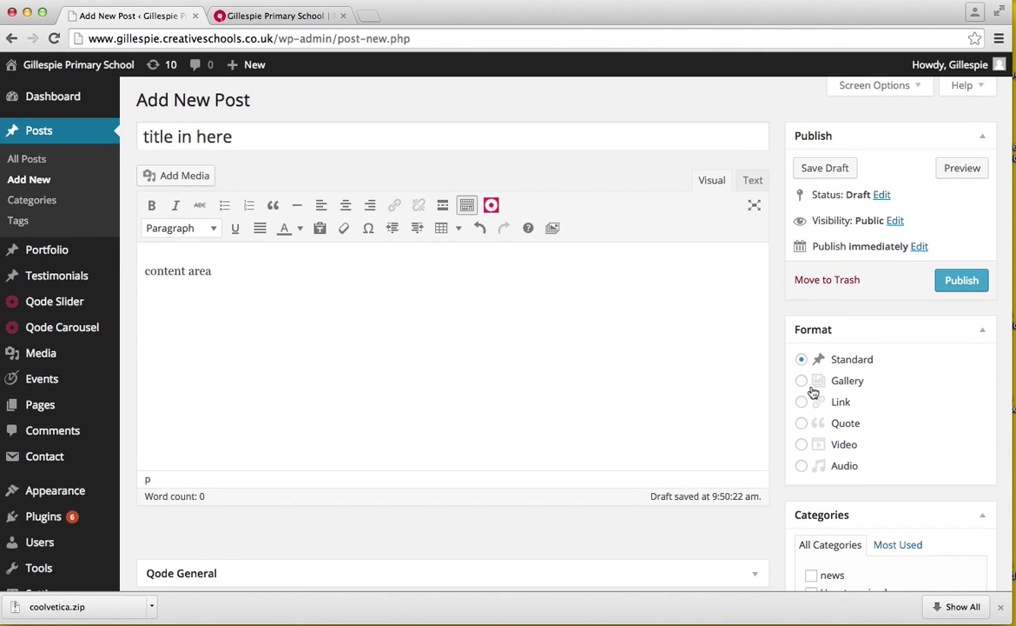
scroll(814, 393, down, 5)
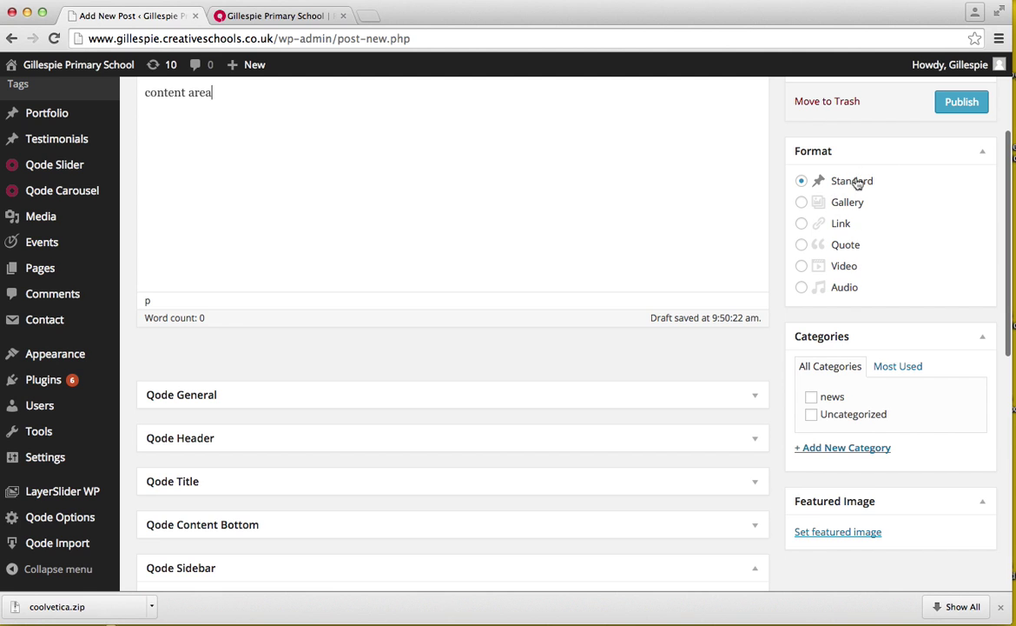
scroll(643, 218, up, 4)
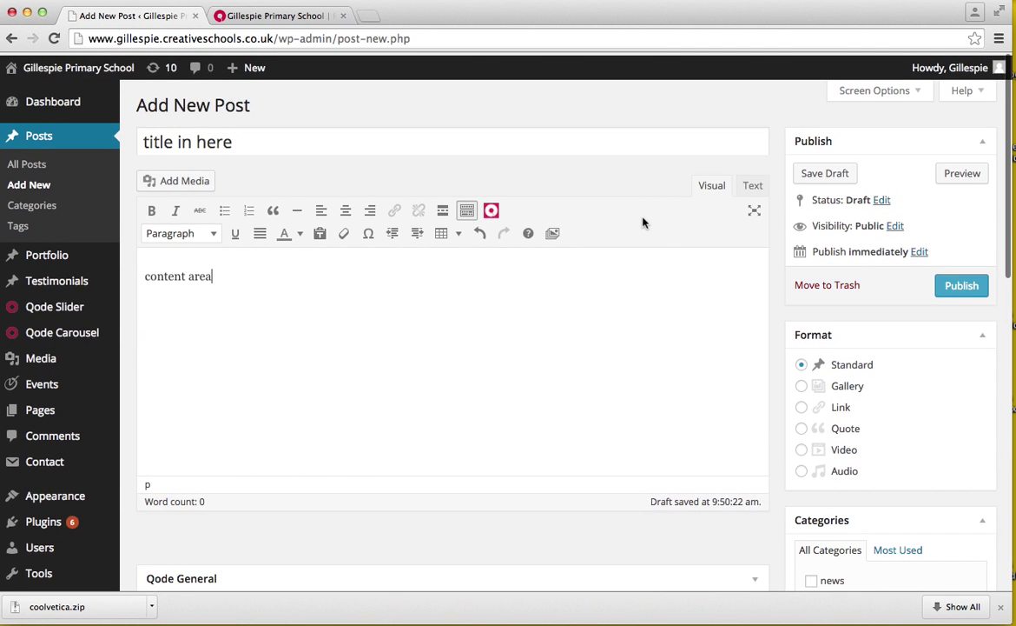
scroll(643, 218, down, 4)
scroll(643, 218, up, 3)
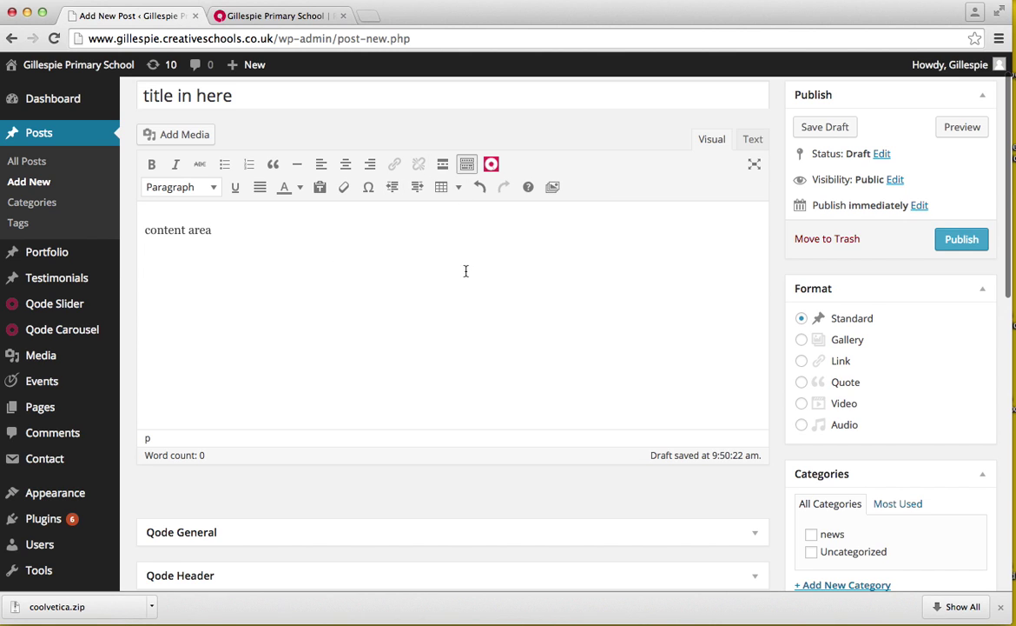
scroll(466, 271, down, 6)
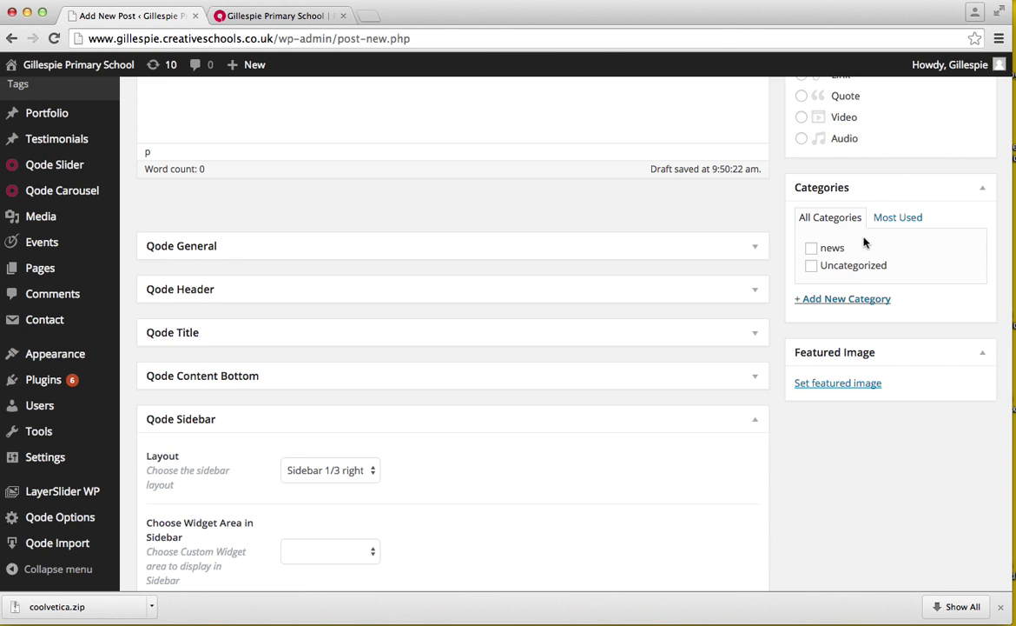
click(812, 249)
Set the yellow-vests class photo as the post's featured image
click(866, 385)
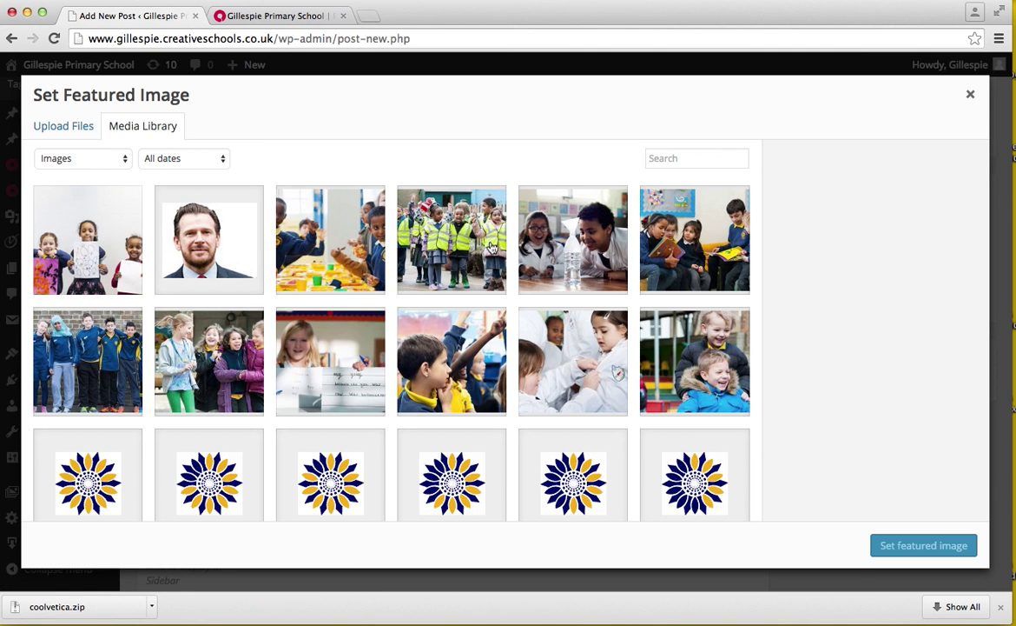
click(492, 249)
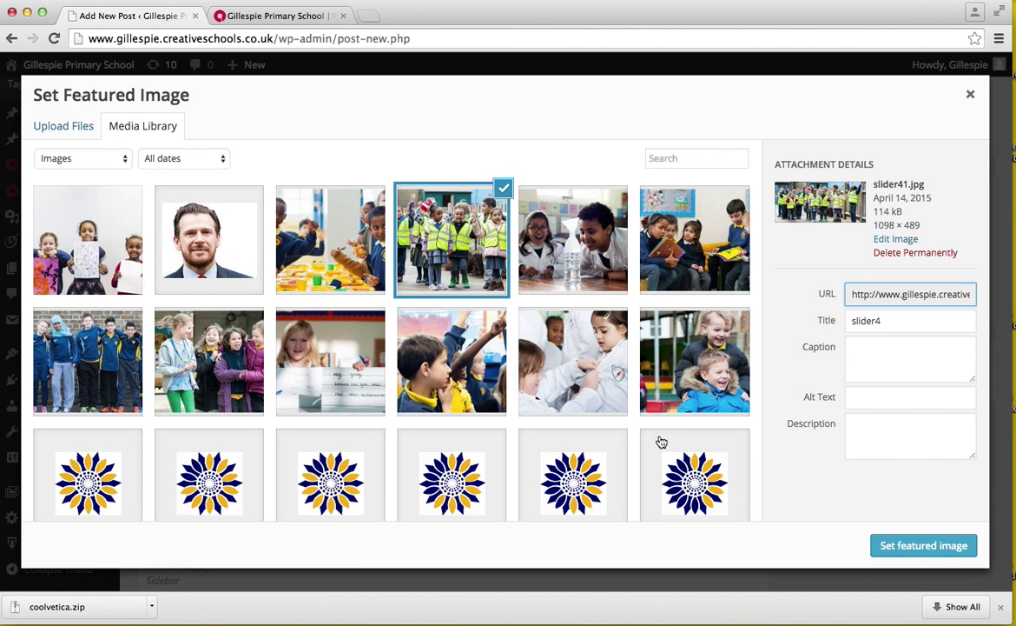
click(914, 550)
Publish the post and view it on the live school site
scroll(786, 434, up, 5)
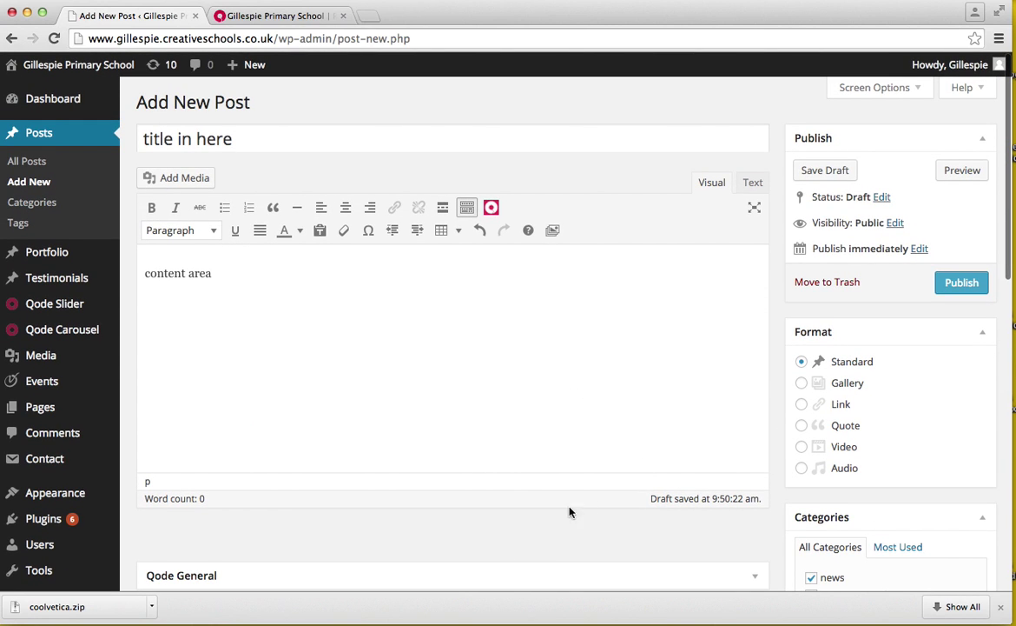
click(958, 282)
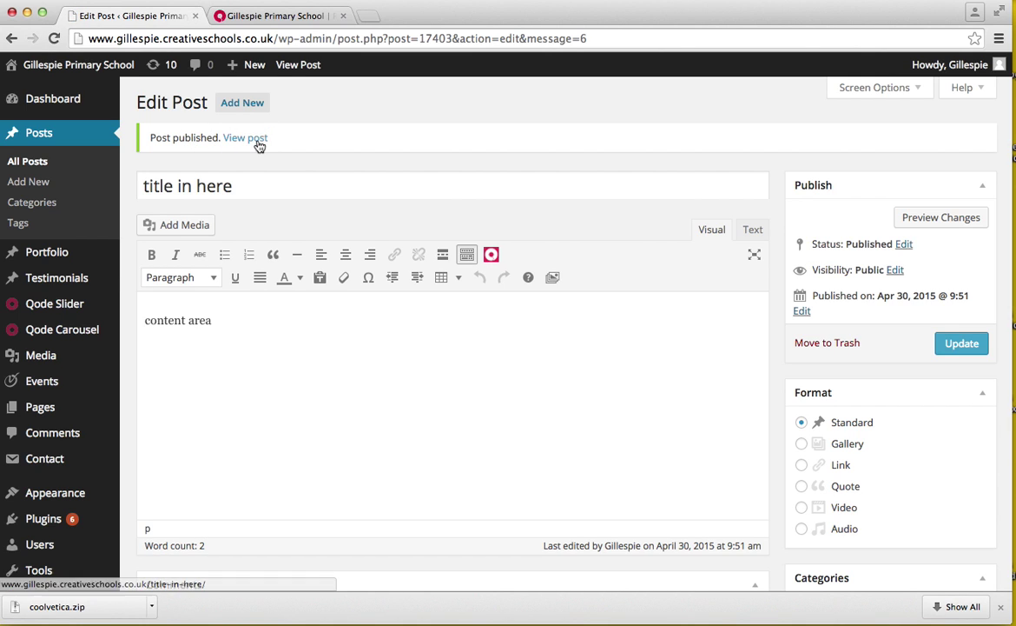
click(246, 138)
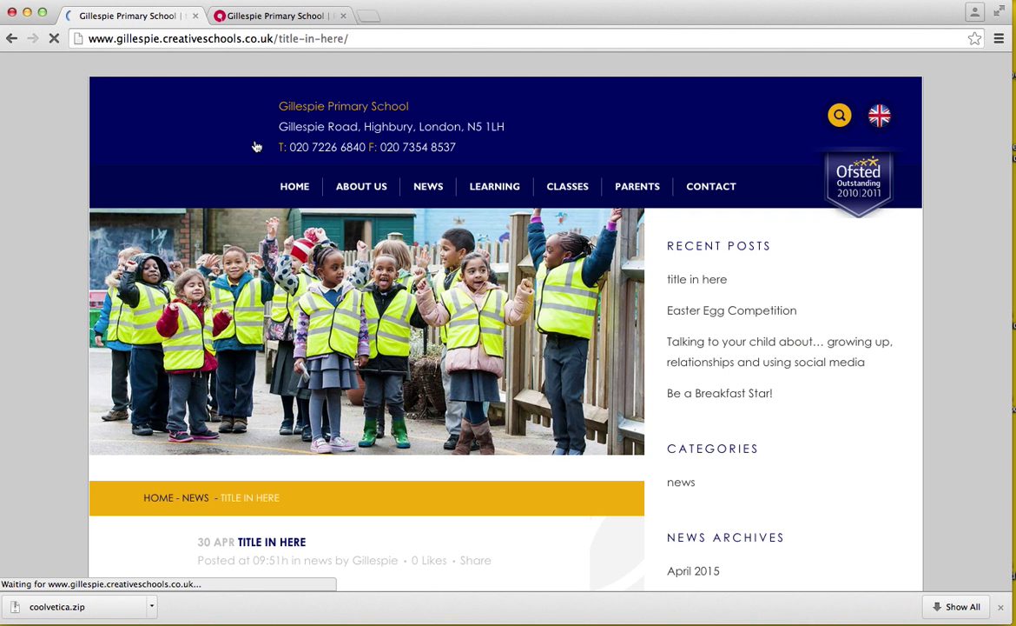
Scroll through the live 'title in here' post page, then return to its Edit Post screen
scroll(375, 297, down, 5)
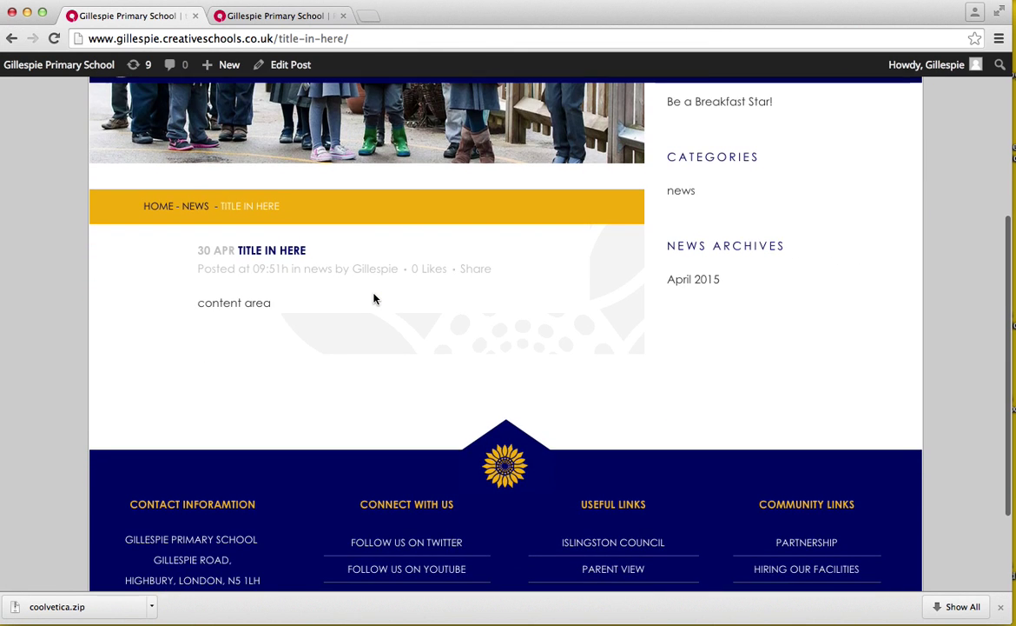
scroll(373, 298, up, 3)
scroll(466, 354, down, 3)
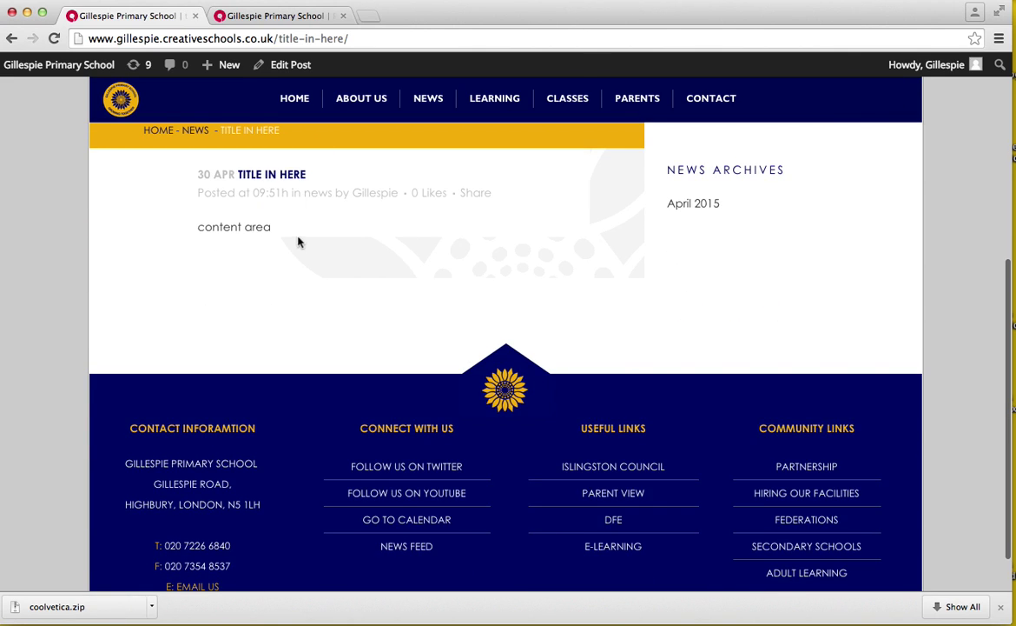
scroll(339, 265, up, 5)
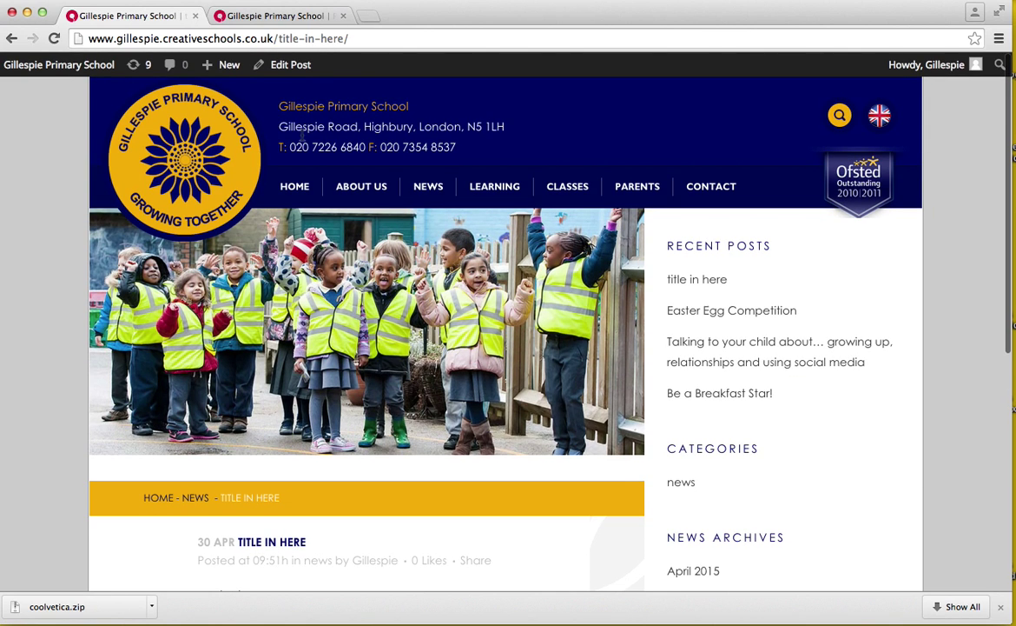
scroll(368, 272, down, 5)
scroll(367, 272, up, 2)
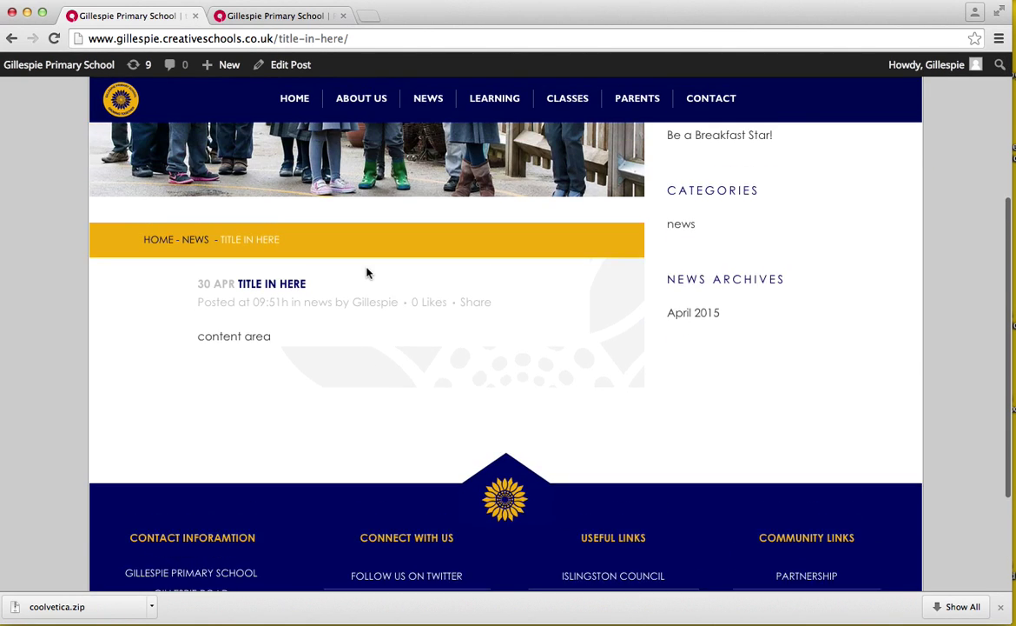
scroll(367, 272, up, 3)
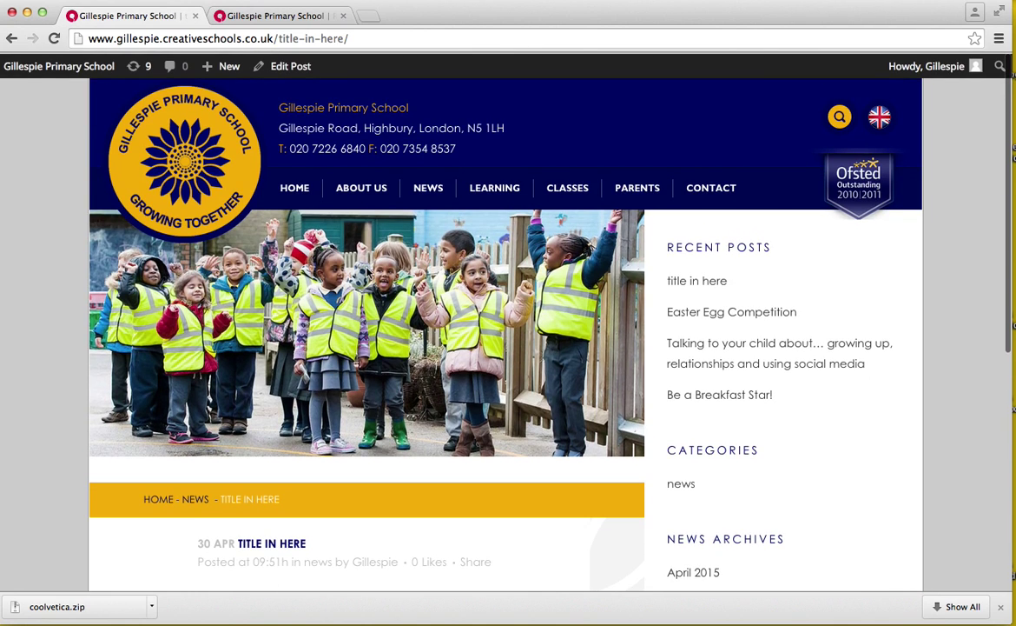
click(293, 65)
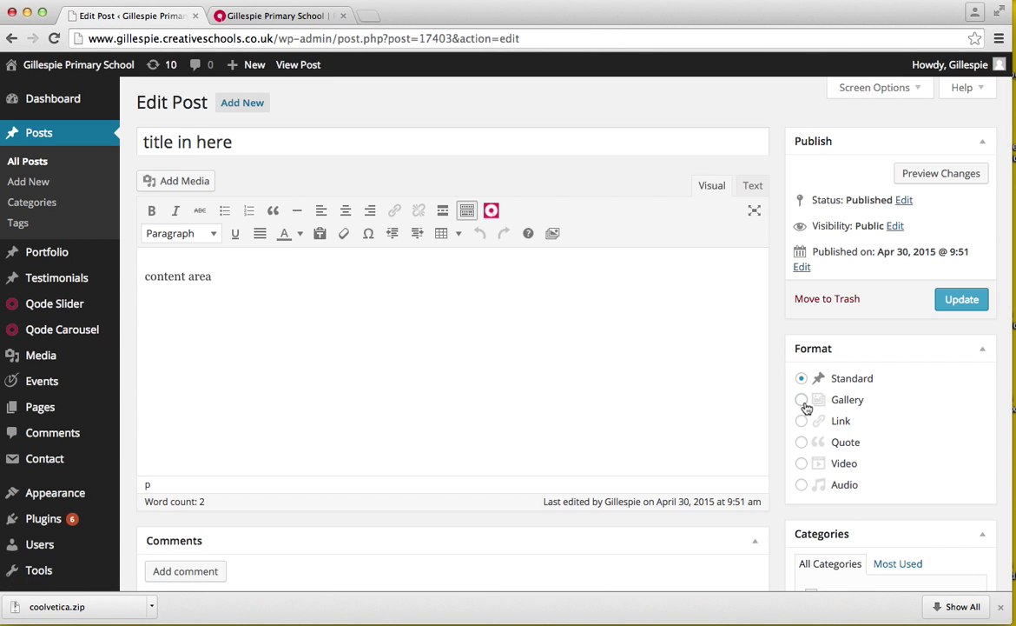
Set the post format to Gallery and open Create Gallery from Add Media after 'content area'
click(802, 401)
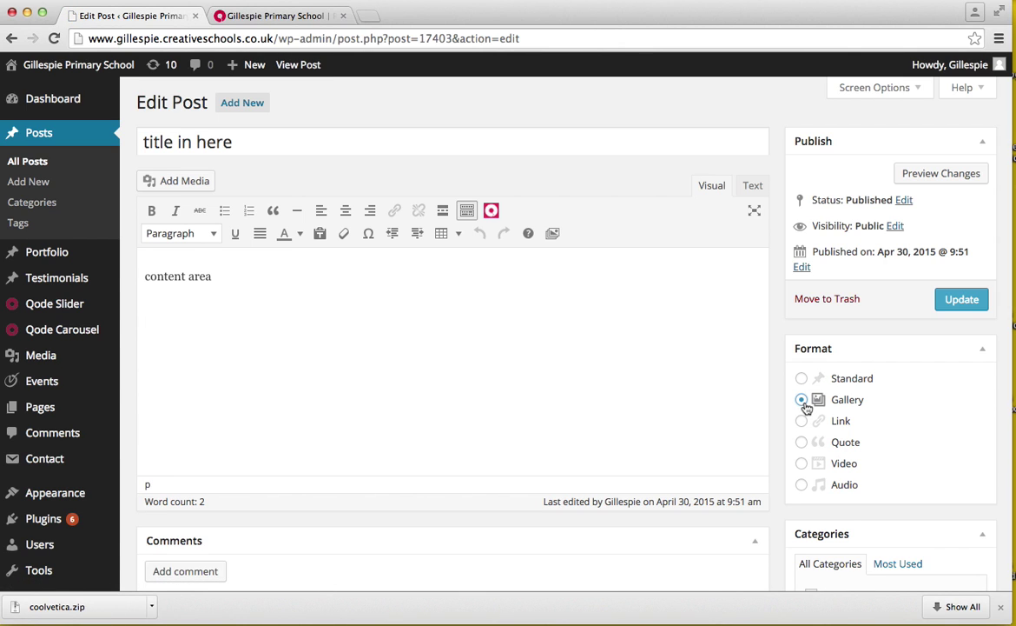
click(229, 281)
click(185, 182)
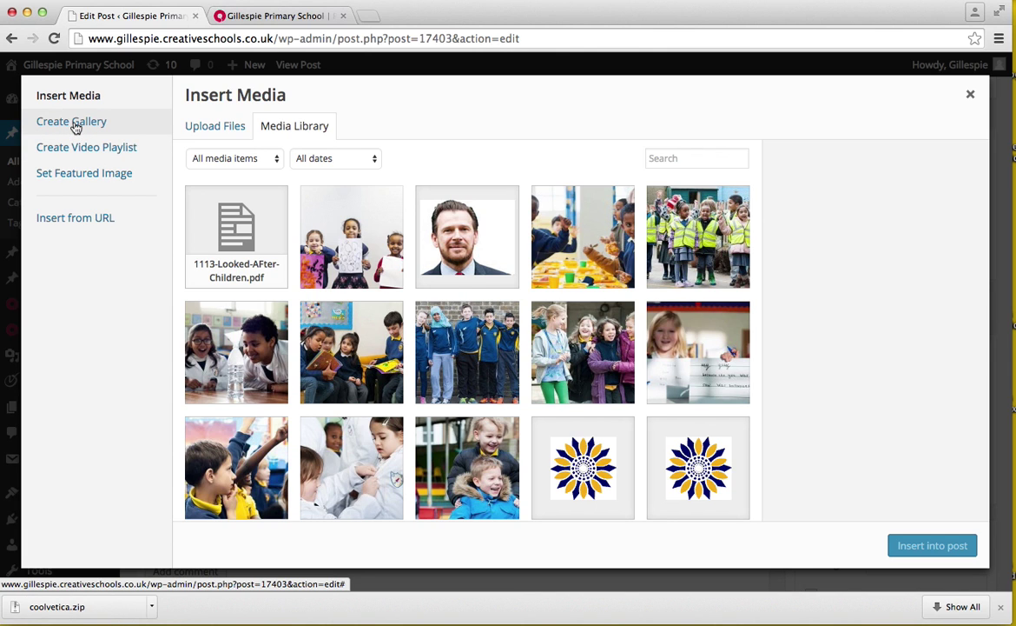
click(76, 123)
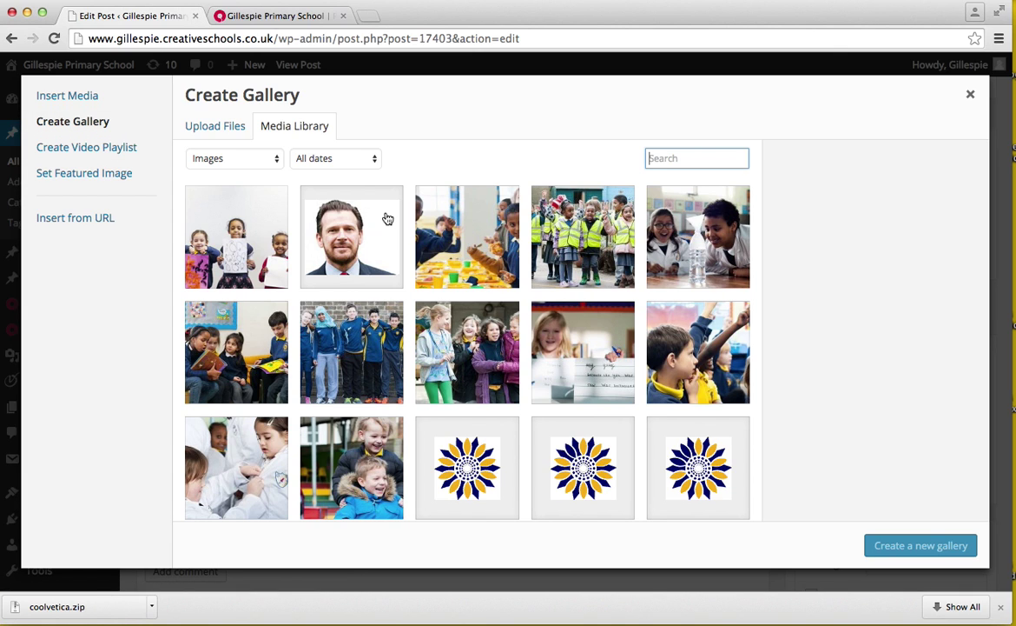
Select the lunch-table, hi-vis, science, reading and brick-wall photos and create a gallery
click(470, 248)
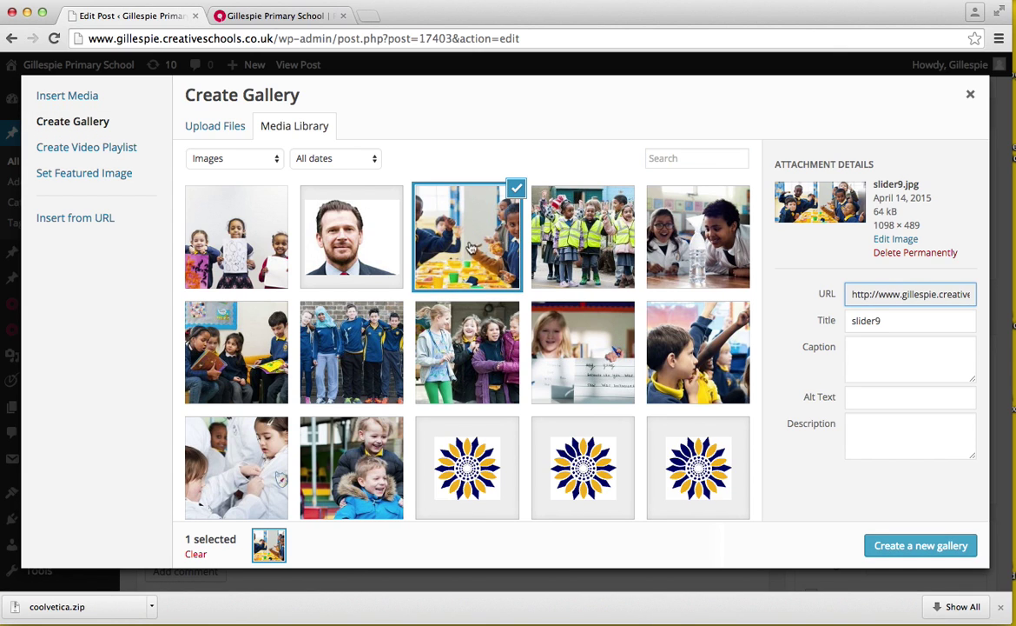
click(566, 219)
click(652, 217)
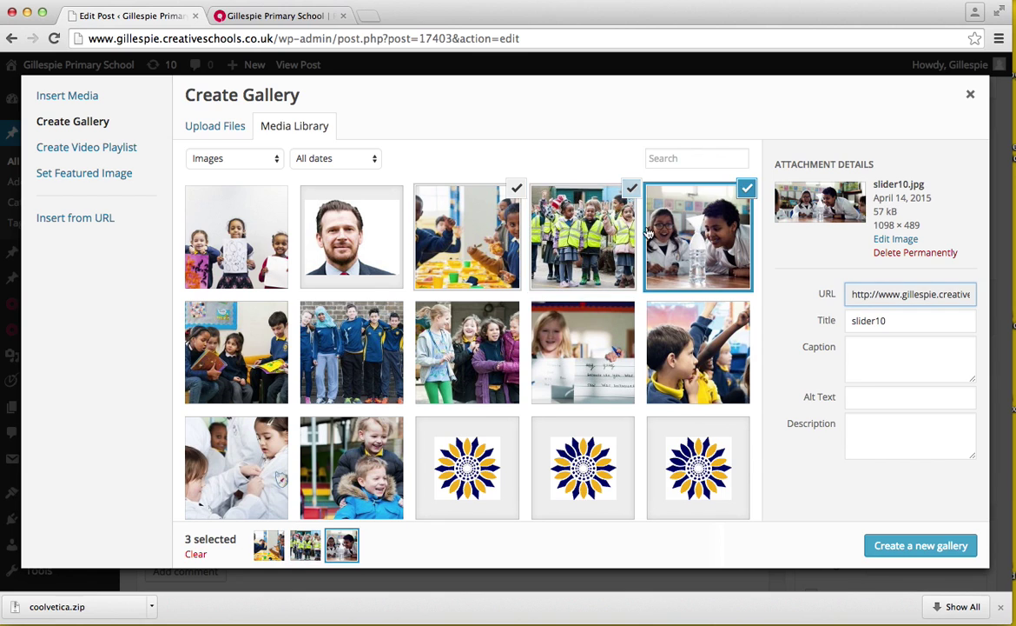
click(268, 337)
click(350, 339)
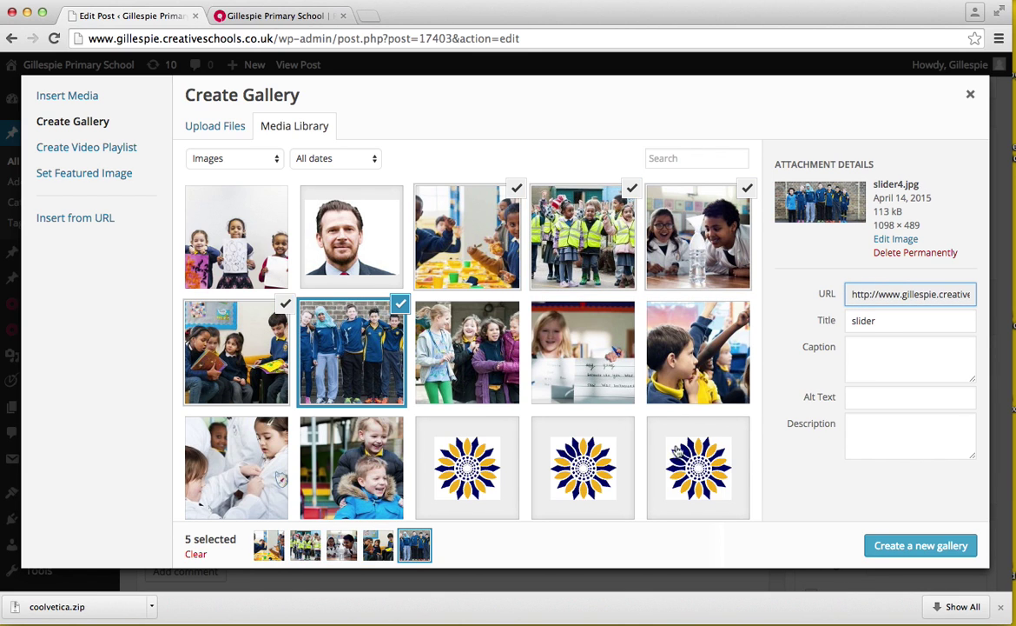
click(903, 547)
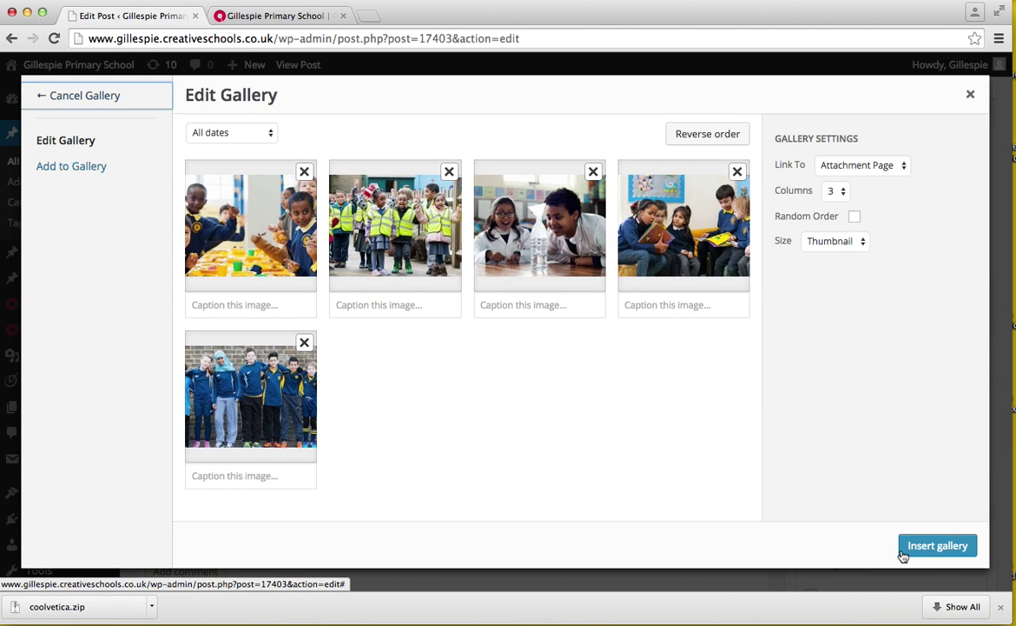
Set the gallery's Link To option to Media File and insert it into the post
click(904, 166)
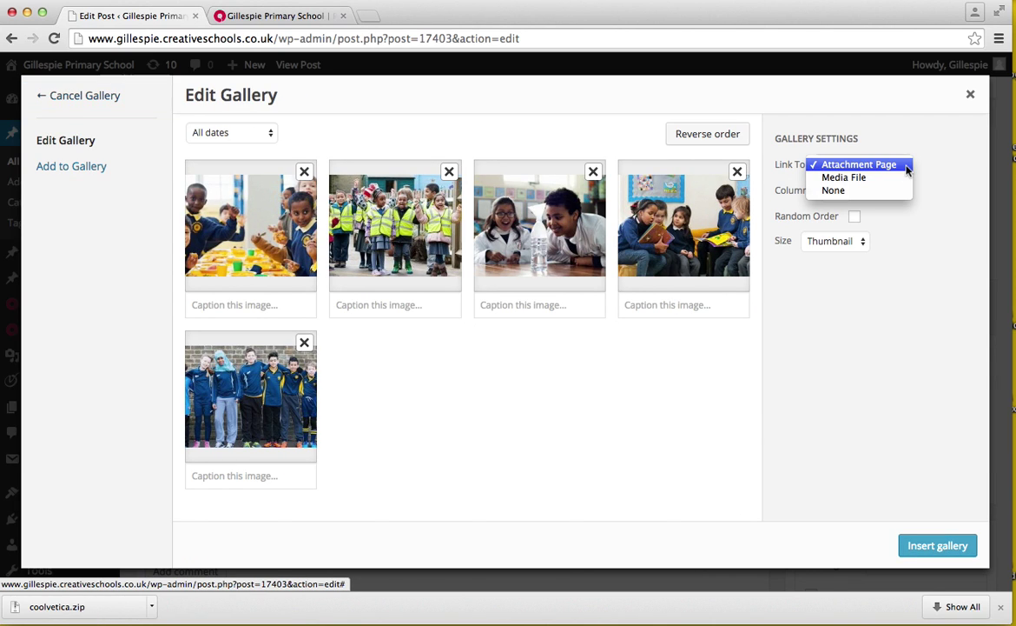
click(871, 178)
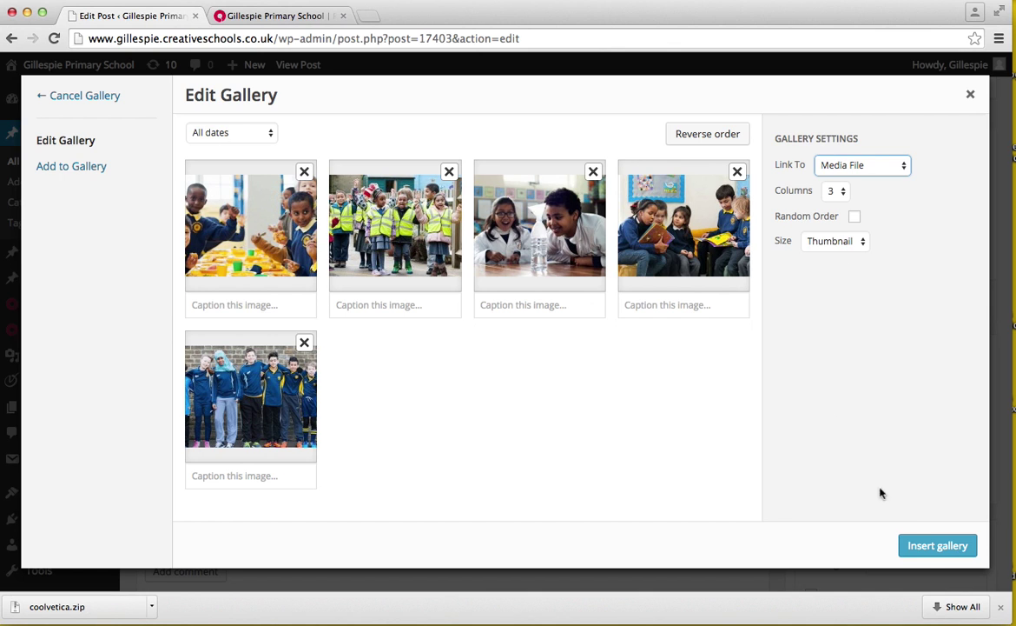
click(926, 551)
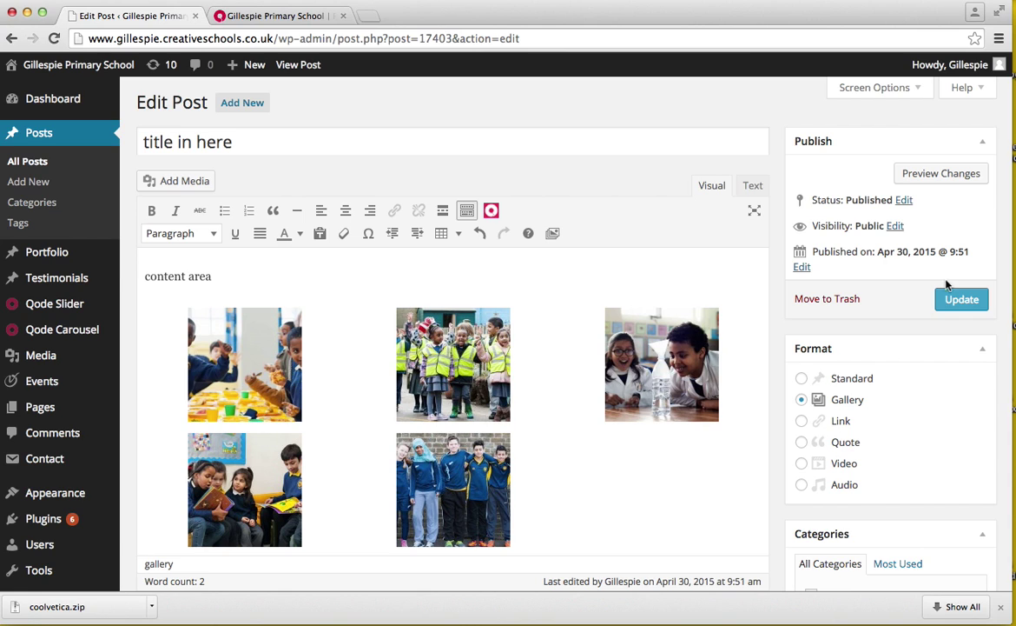
Update the post with its gallery and open it on the live site
click(958, 306)
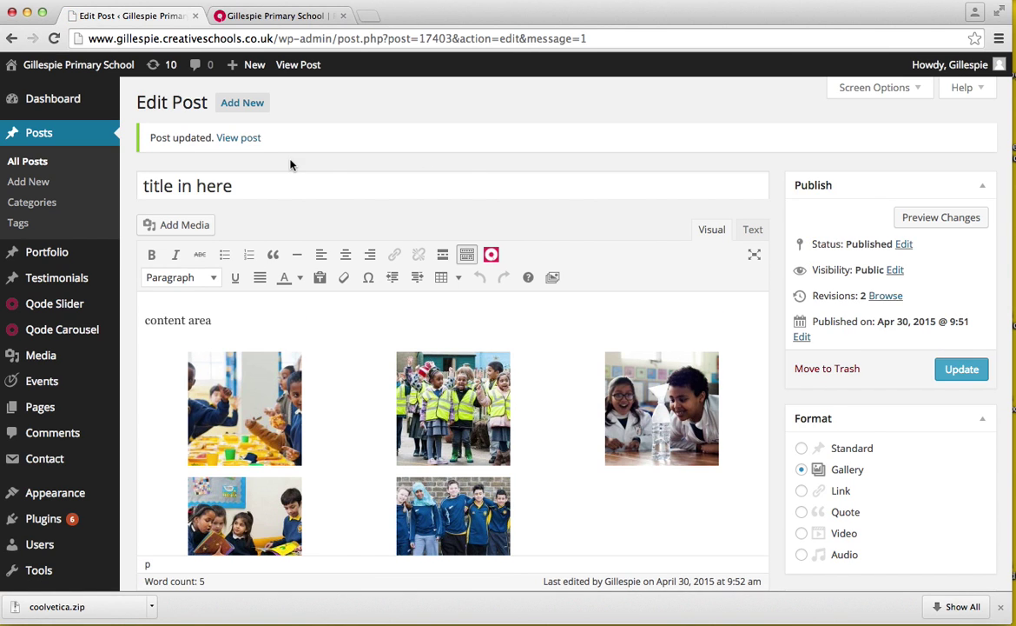
click(233, 138)
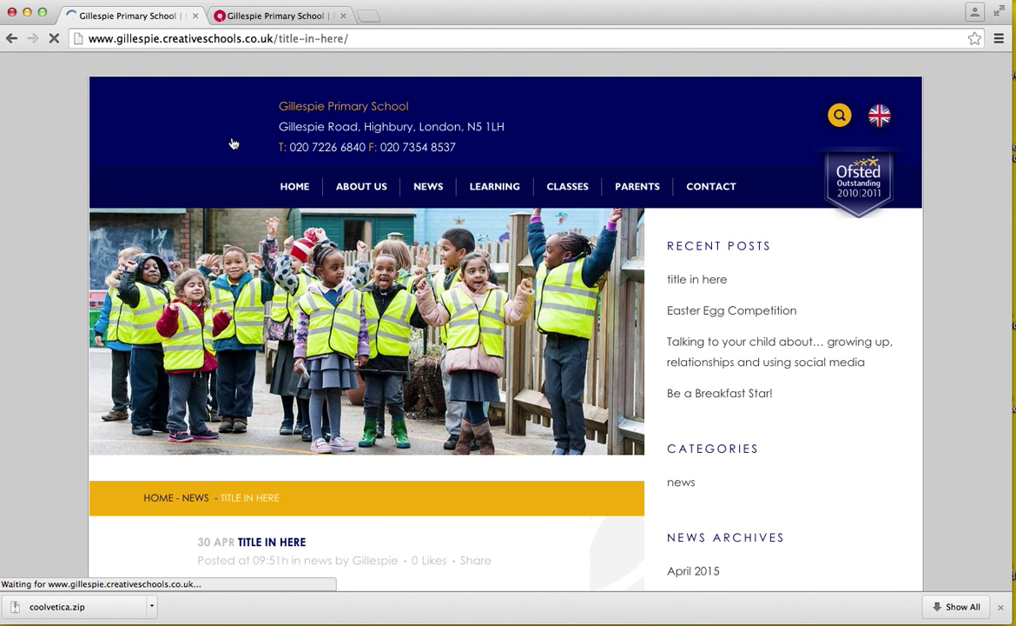
scroll(400, 395, down, 5)
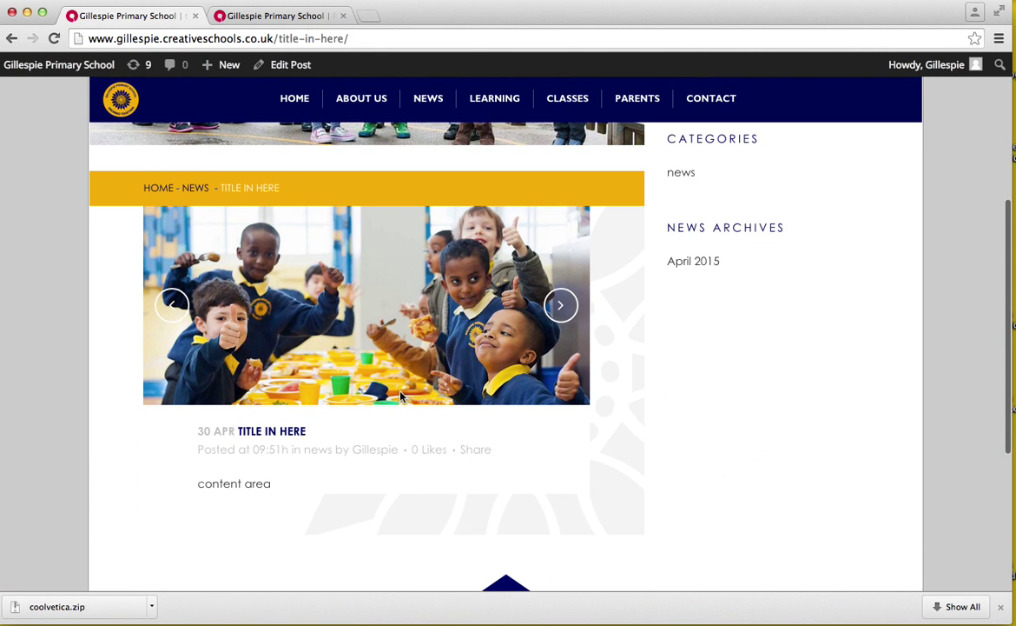
scroll(617, 358, up, 3)
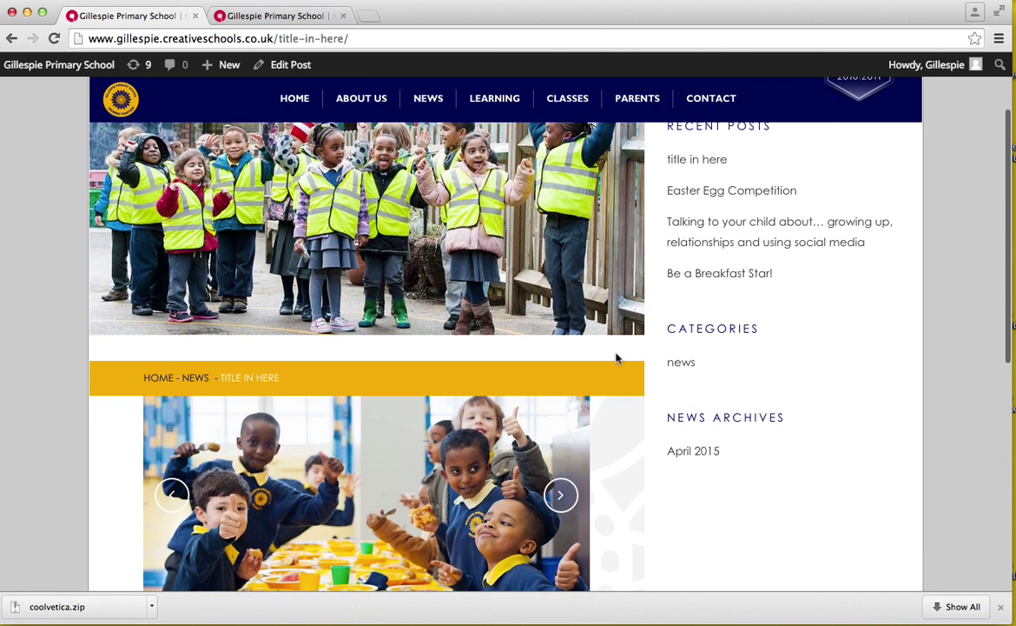
scroll(616, 358, down, 3)
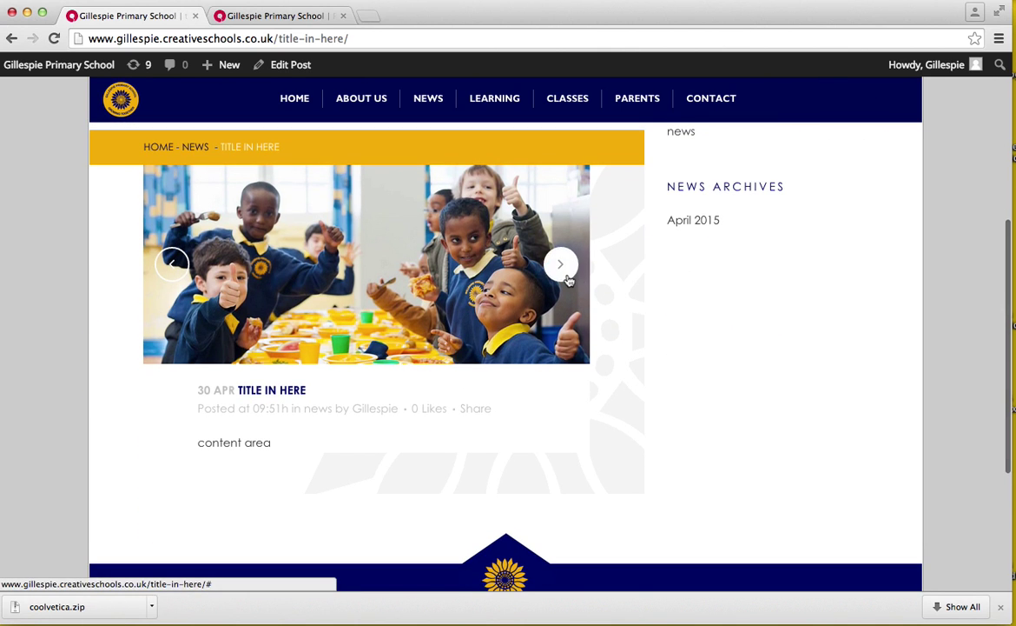
Advance the gallery slideshow through all five photos back to the first
click(566, 274)
click(560, 265)
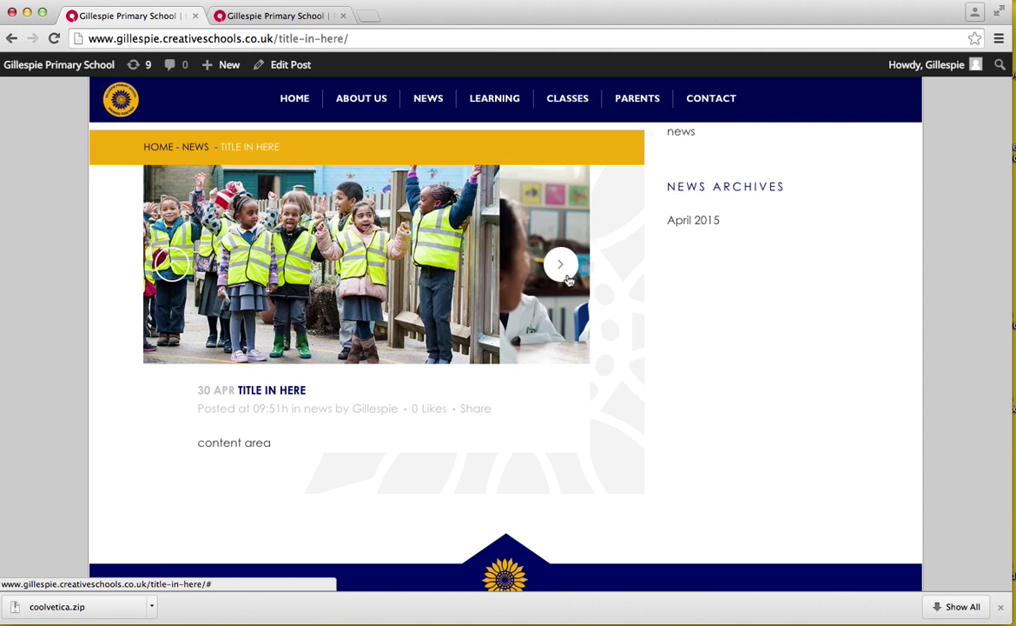
click(569, 279)
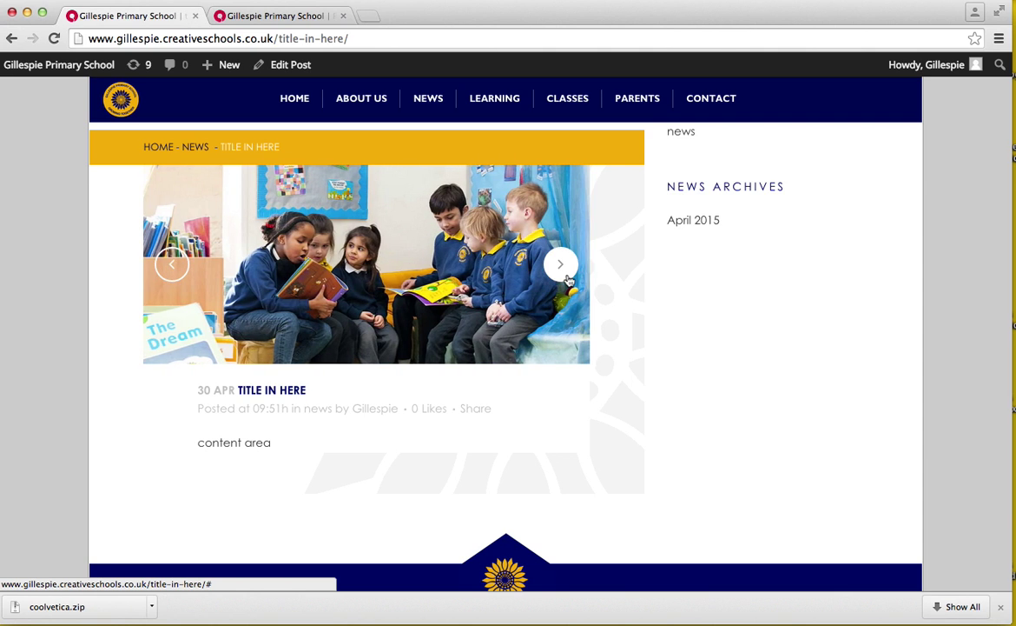
click(568, 279)
click(568, 279)
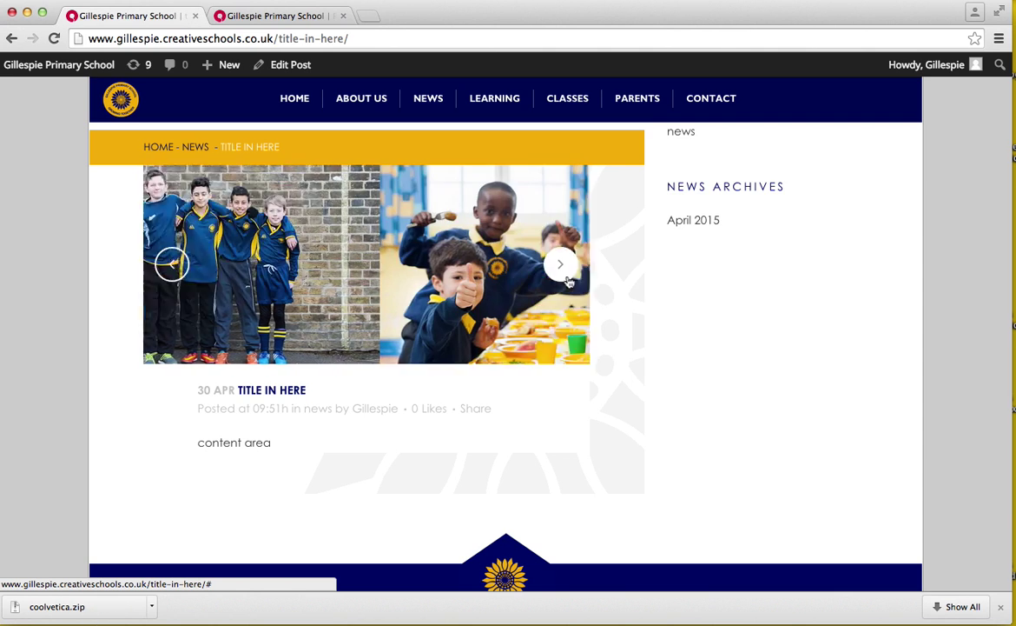
scroll(568, 279, up, 5)
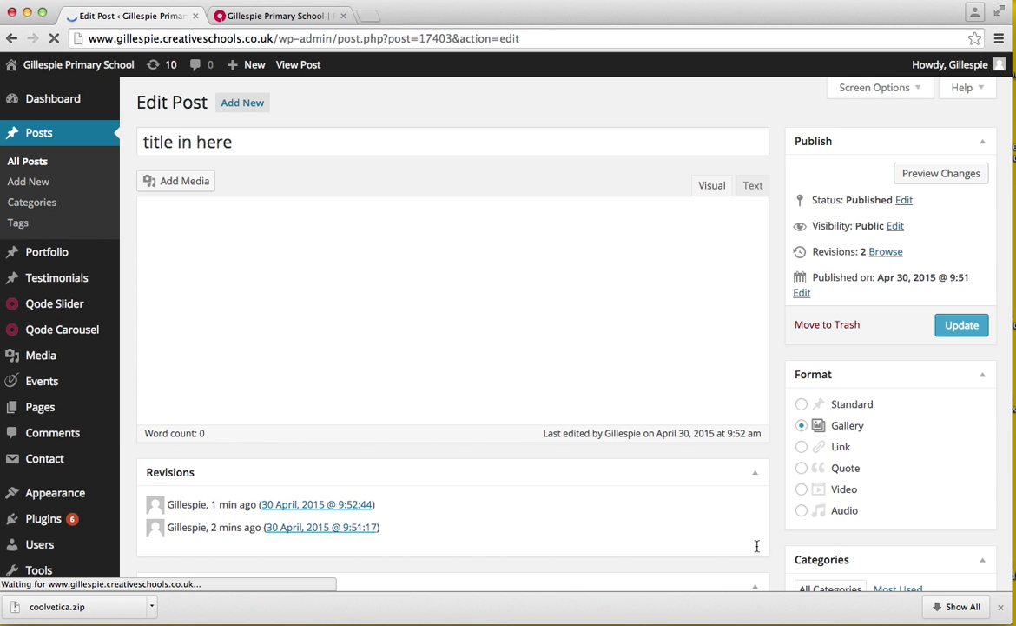
click(801, 448)
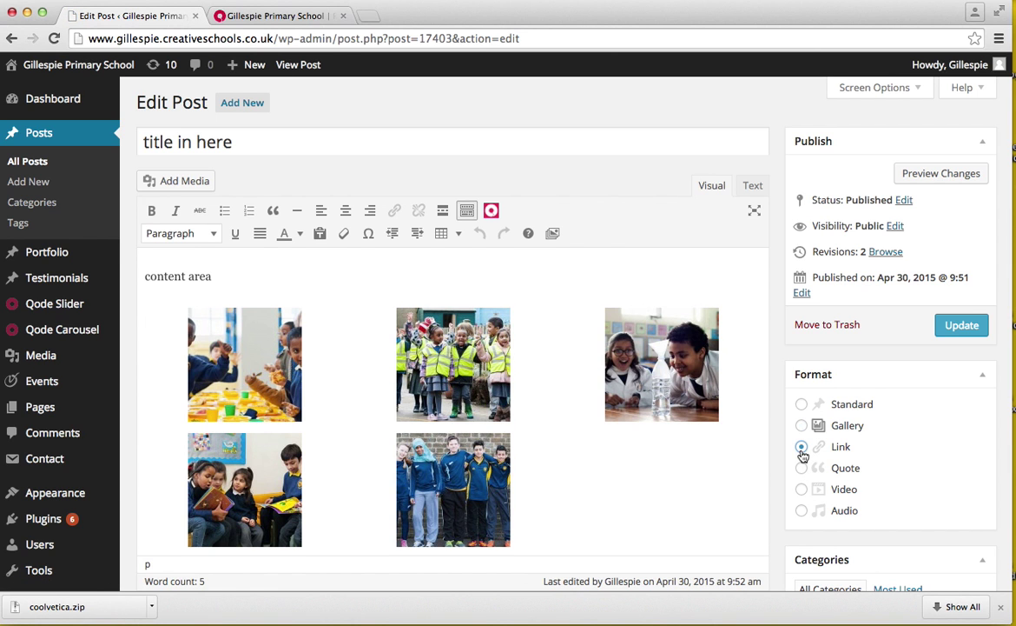
scroll(675, 408, down, 5)
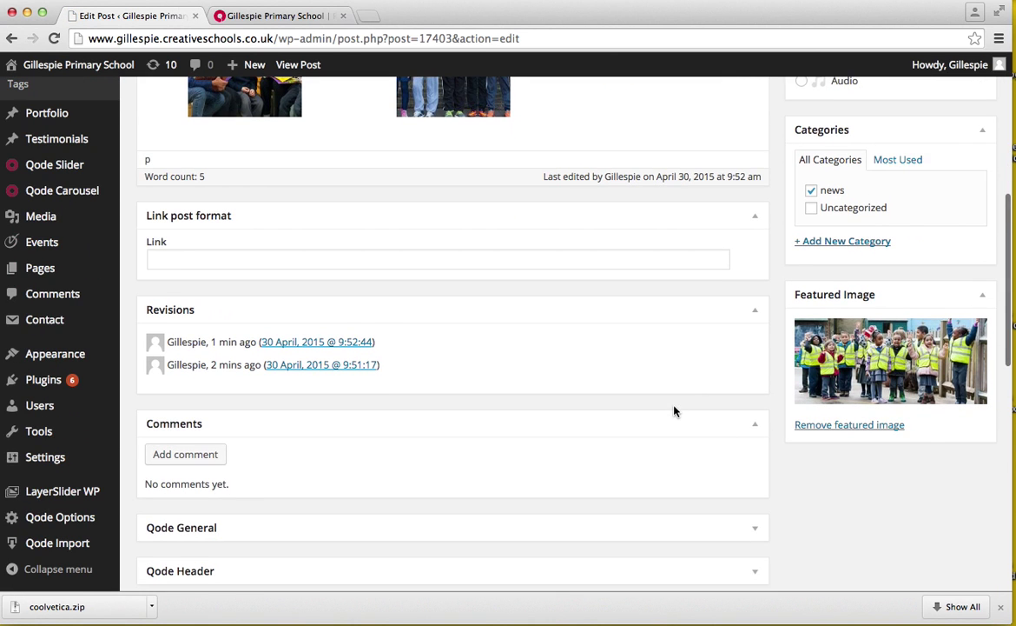
click(285, 261)
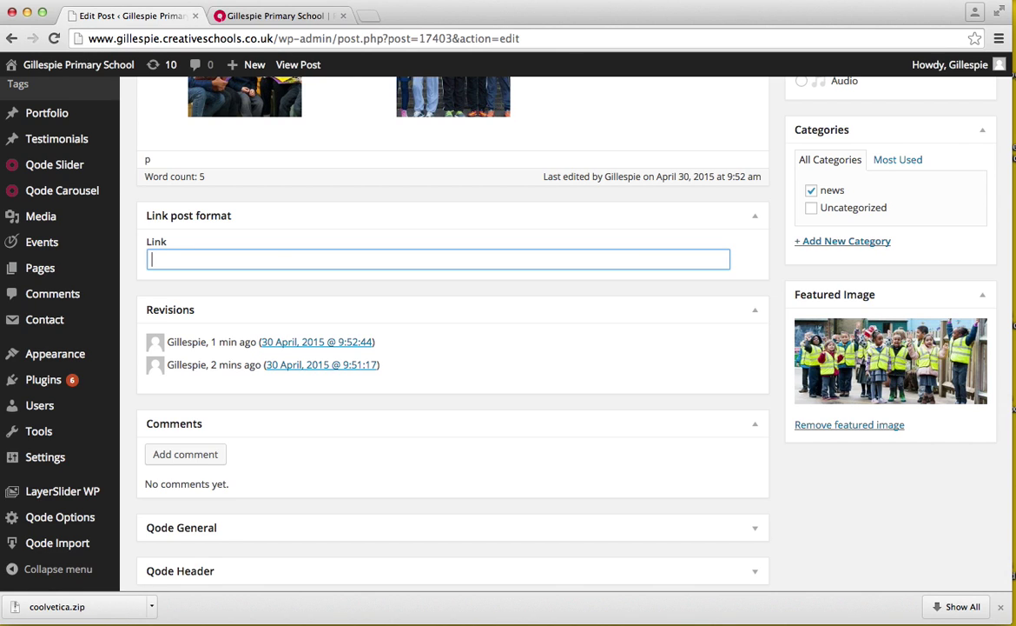
text(http://bbc.co.uk)
click(183, 260)
text(www.)
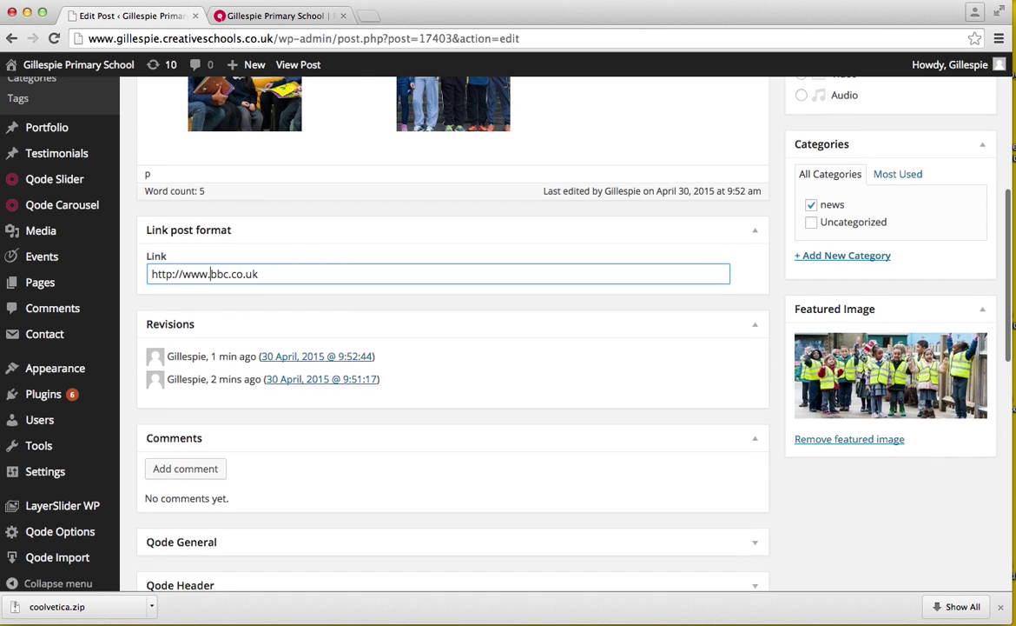
scroll(452, 331, up, 5)
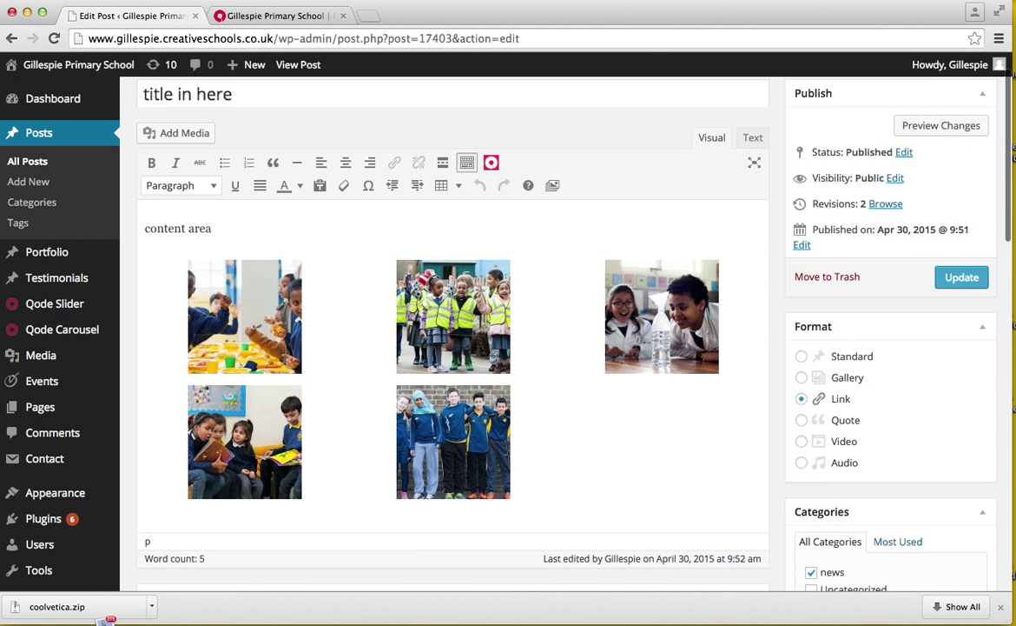
click(975, 278)
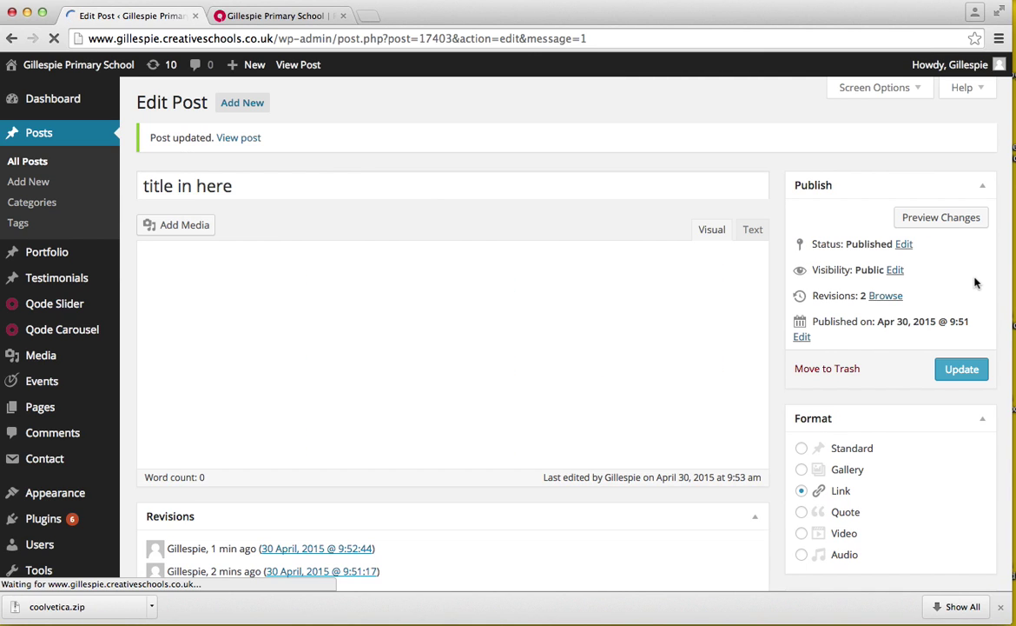
View the live post, enlarge the first gallery thumbnail, then close the enlarged view
click(233, 144)
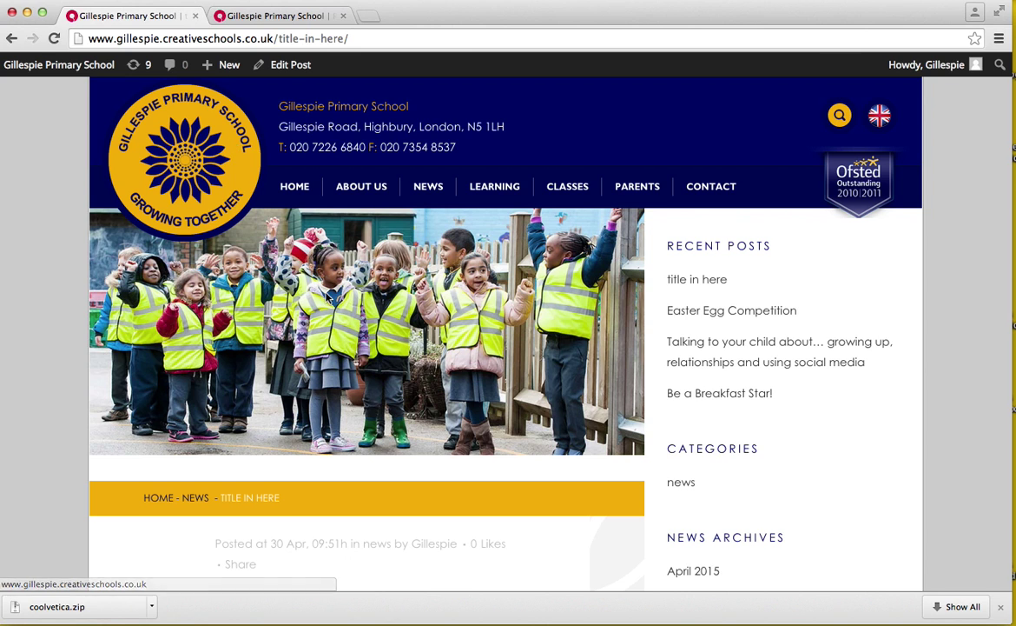
scroll(328, 297, down, 5)
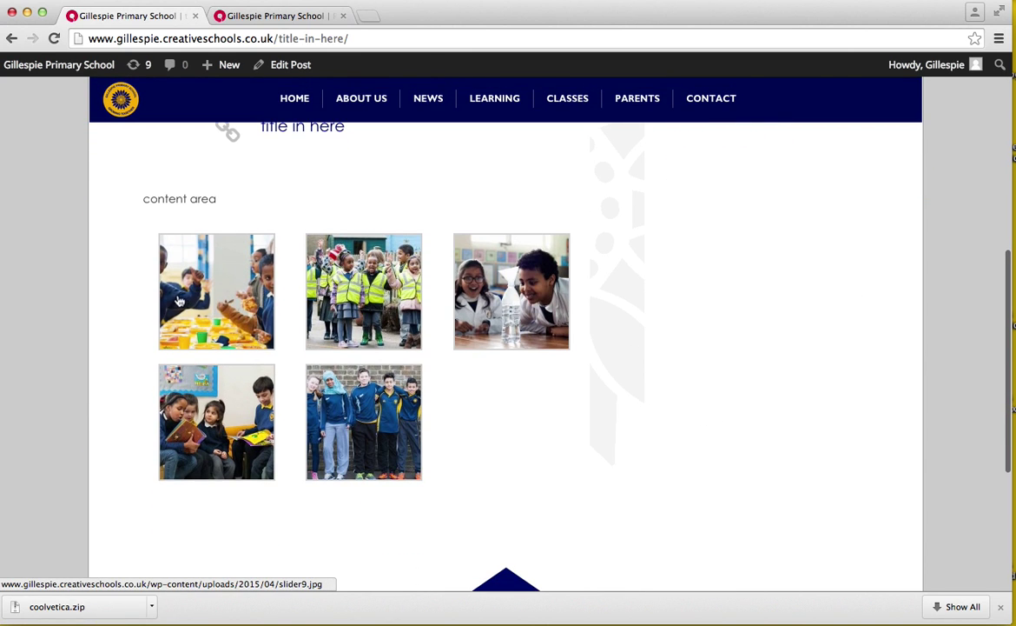
click(208, 294)
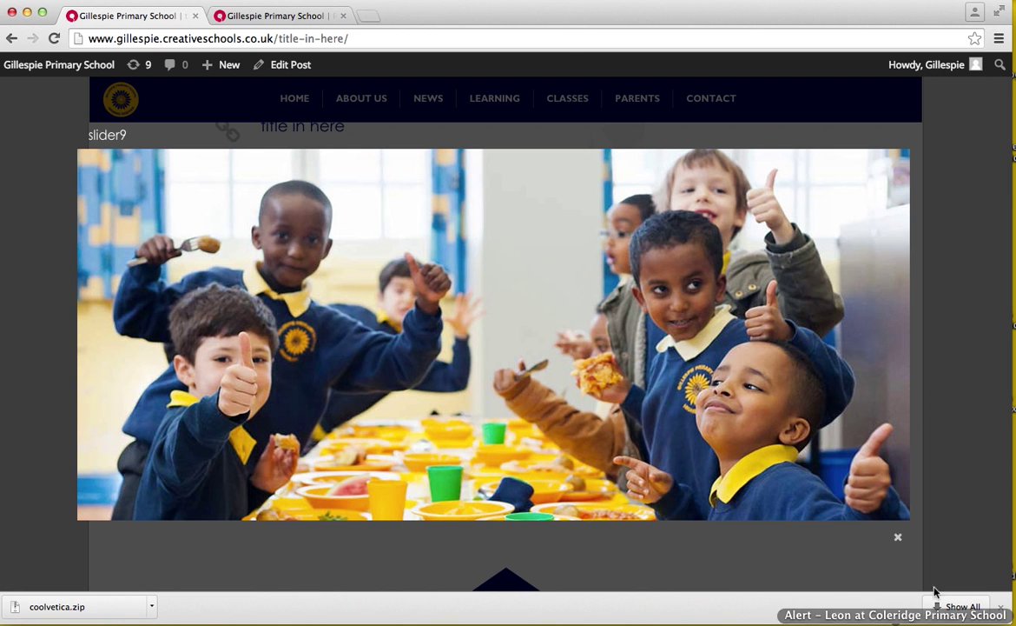
click(900, 542)
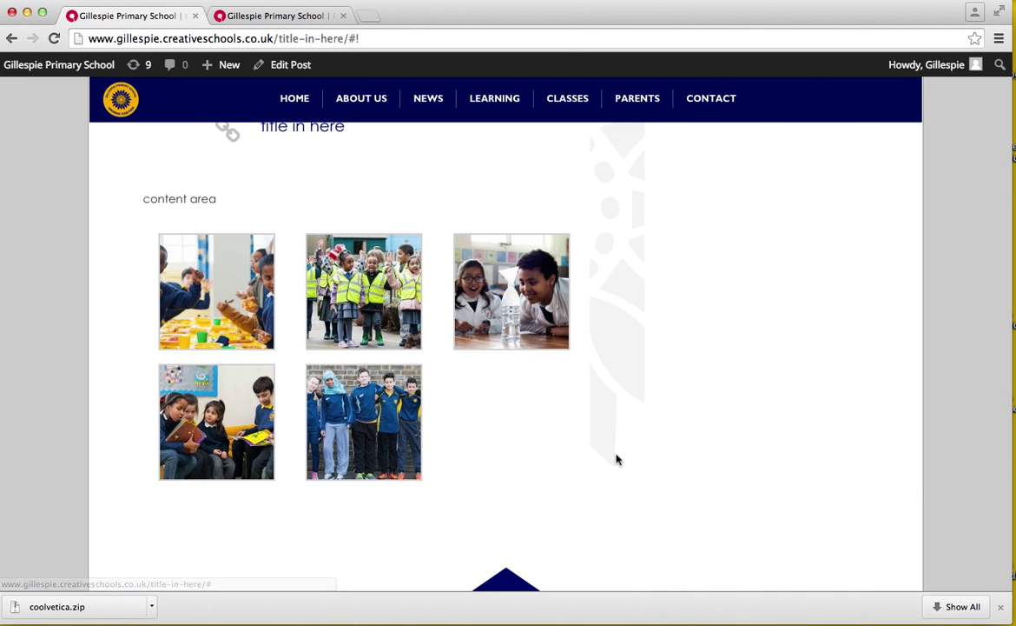
scroll(622, 386, down, 5)
scroll(622, 386, up, 10)
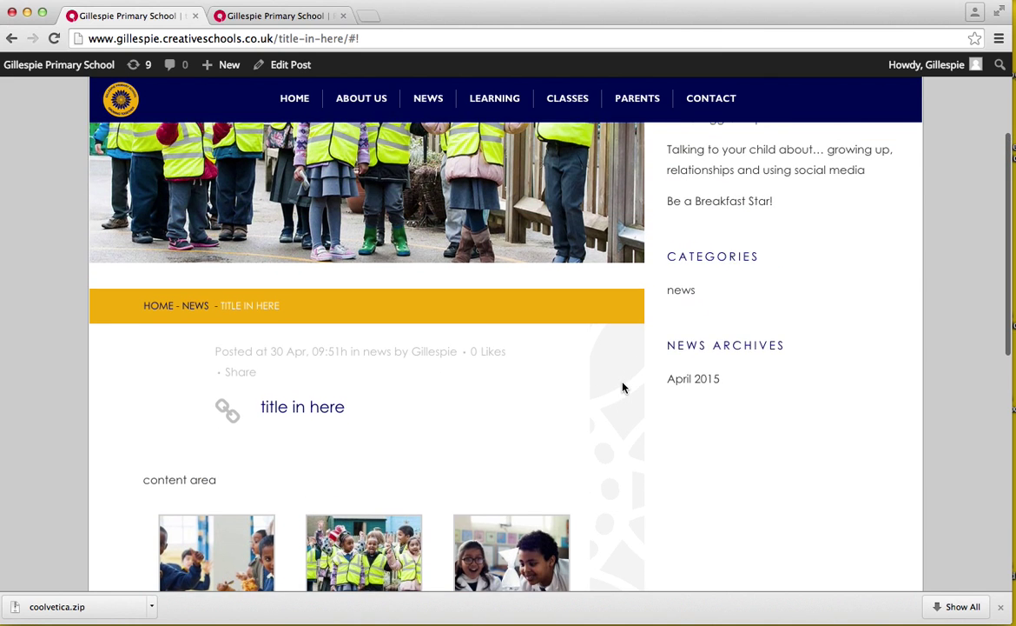
scroll(622, 386, down, 1)
scroll(622, 385, down, 3)
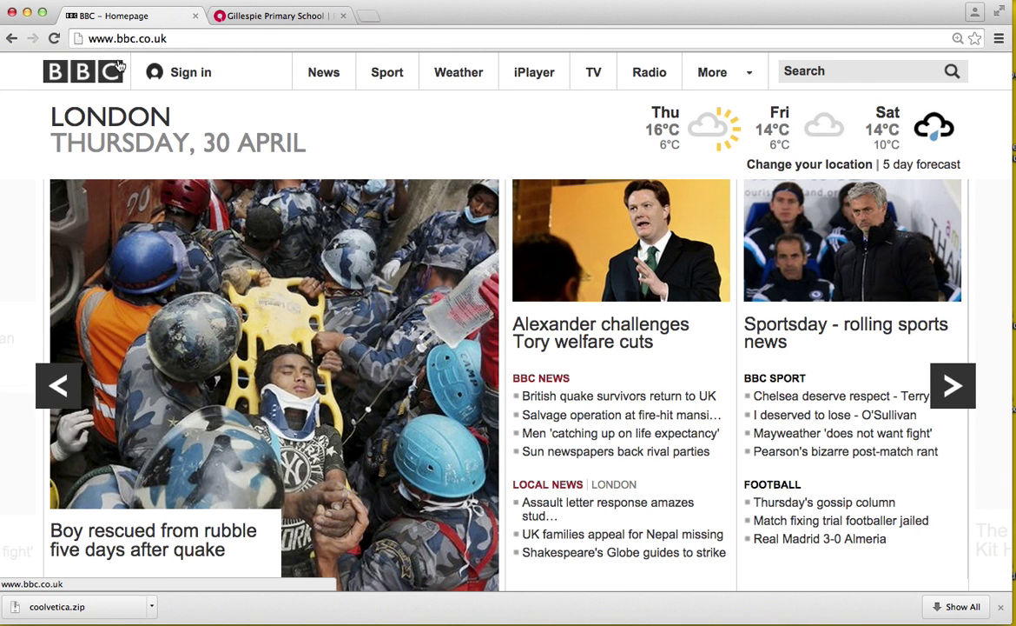
click(11, 39)
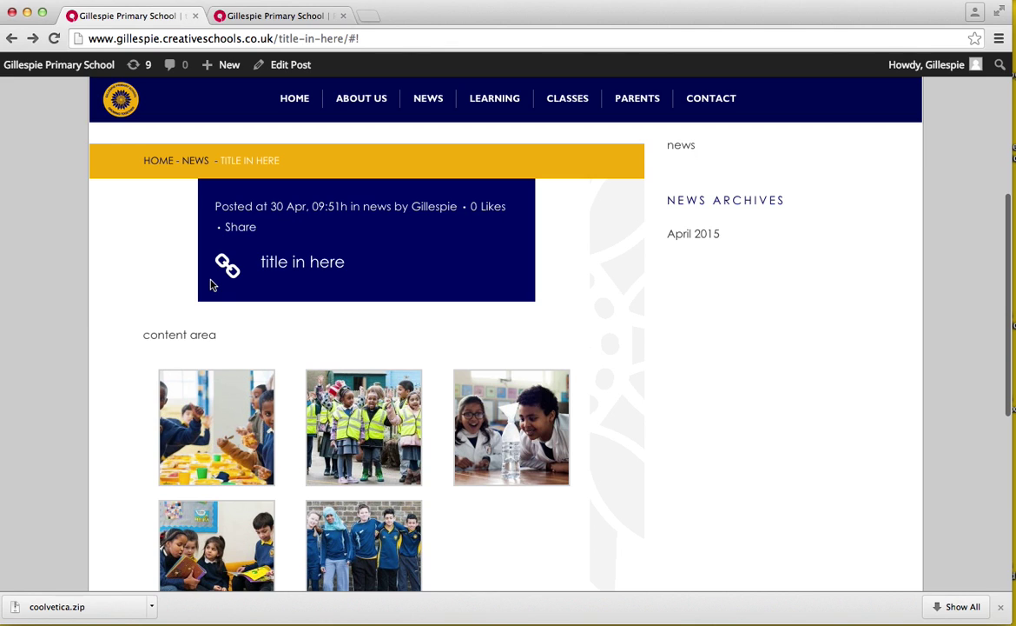
Switch the post to Quote format with 'your quote' as the quote and update it
click(292, 68)
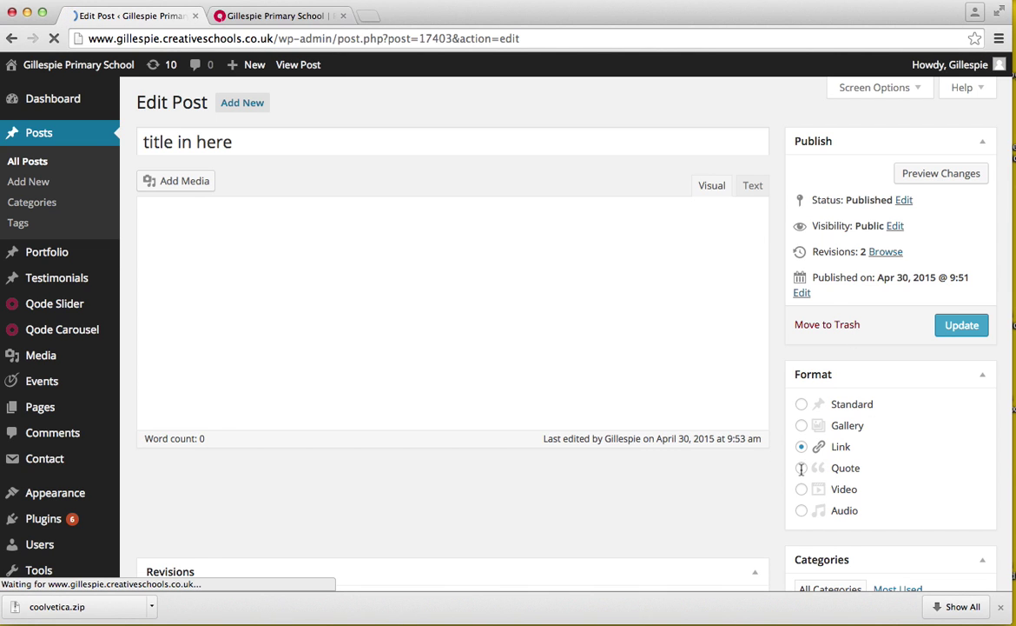
click(801, 469)
scroll(660, 422, down, 10)
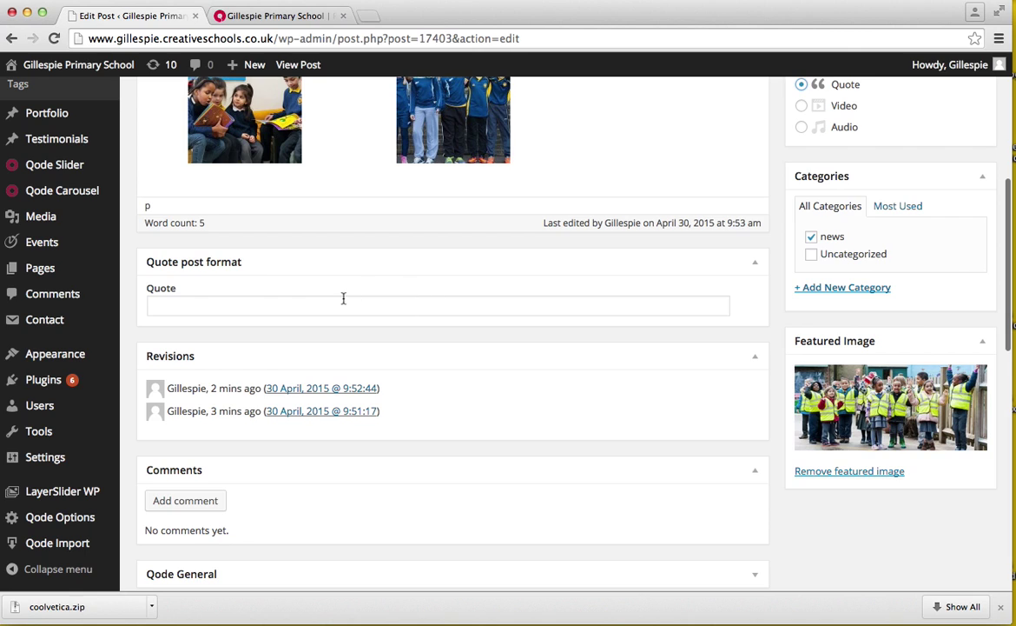
click(341, 304)
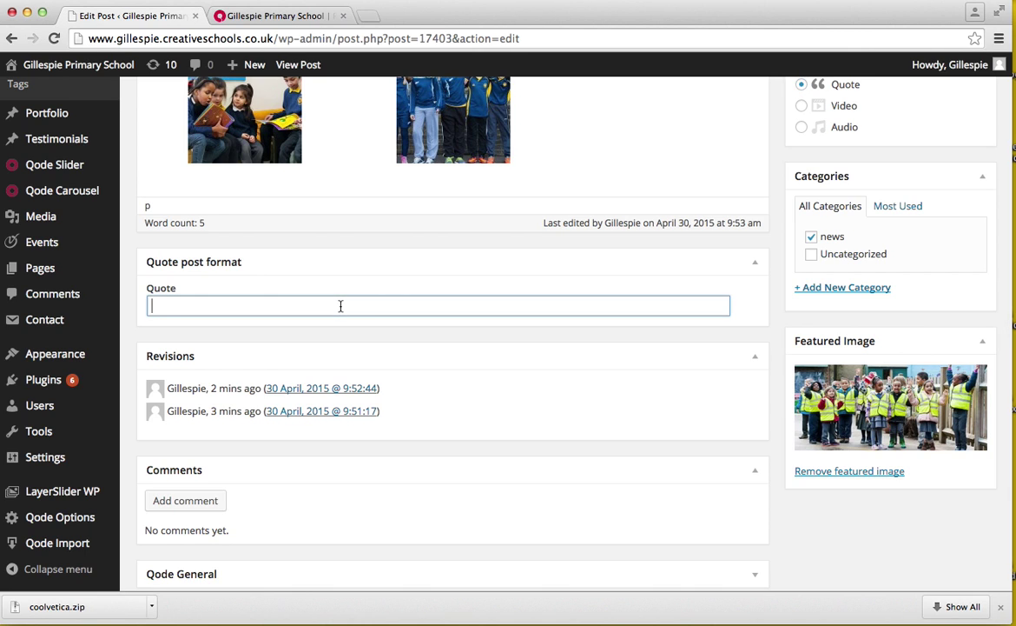
text(your quote)
scroll(869, 347, up, 5)
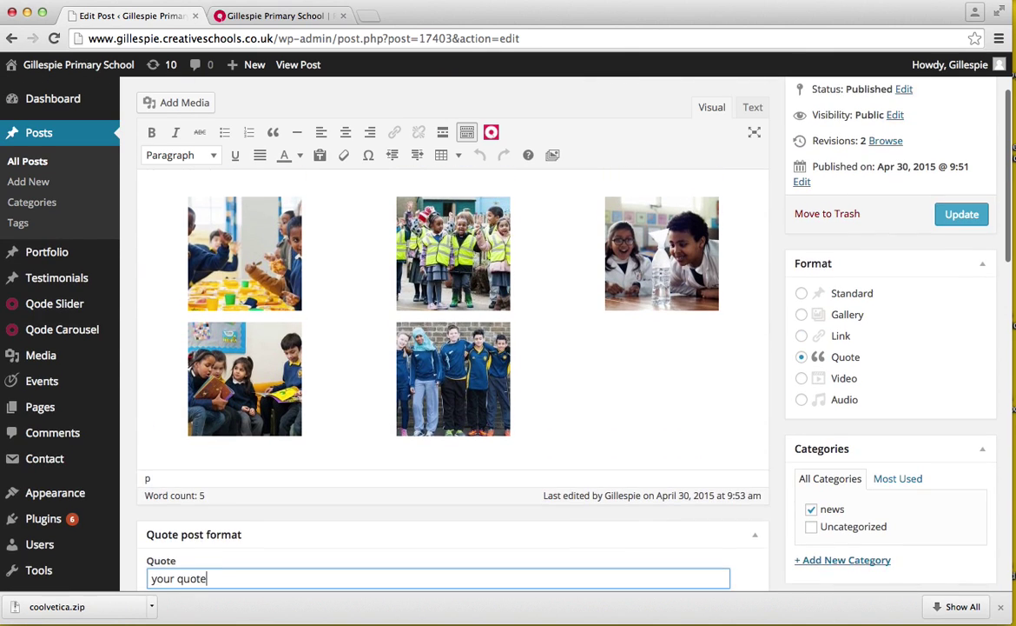
click(960, 223)
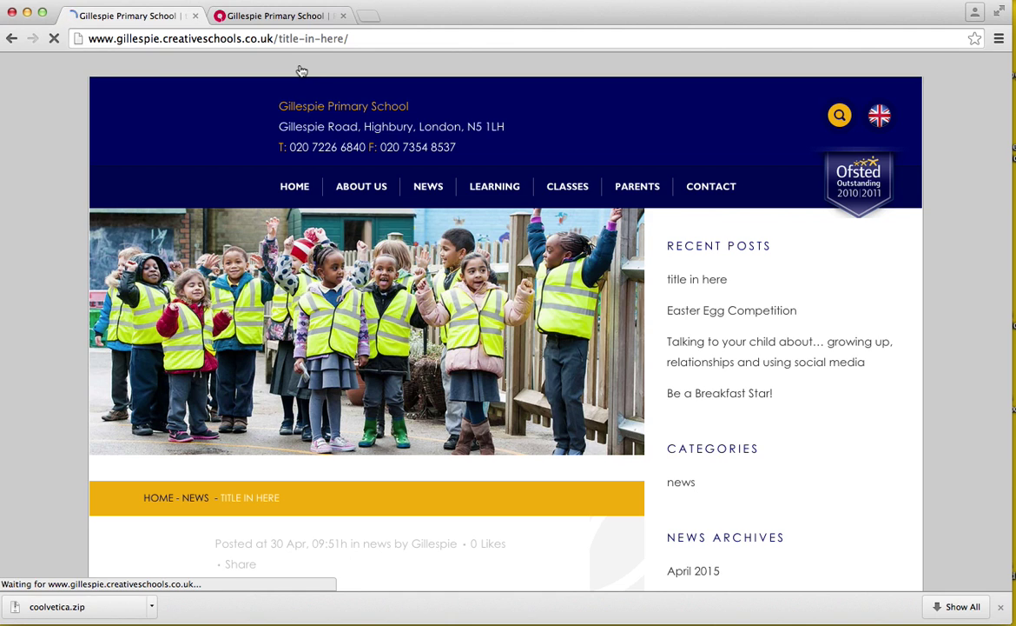
Scroll the live post to see 'your quote', then return to editing the post
scroll(392, 324, down, 5)
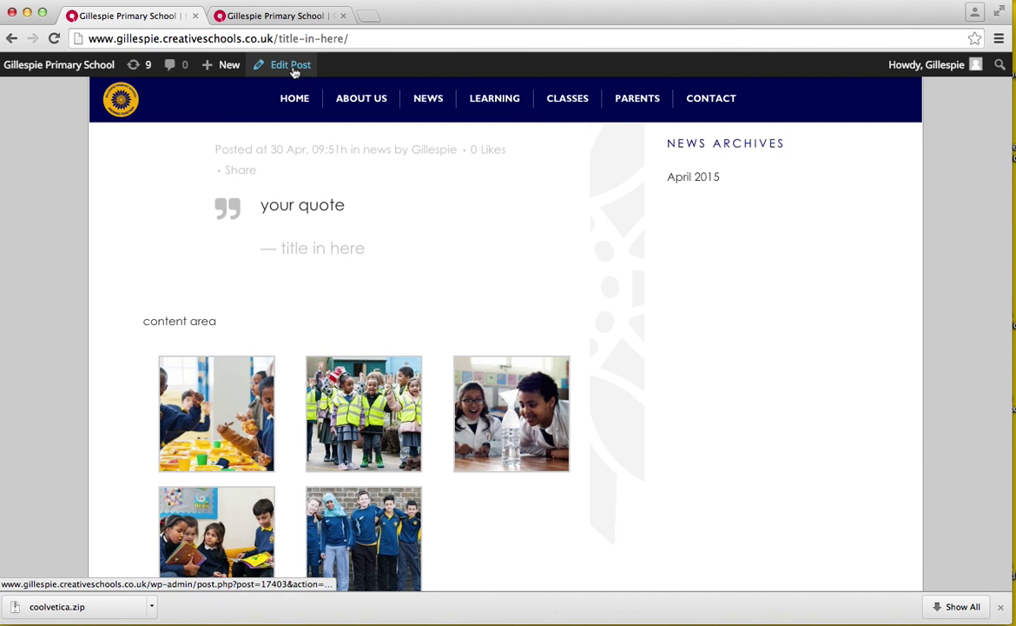
click(294, 72)
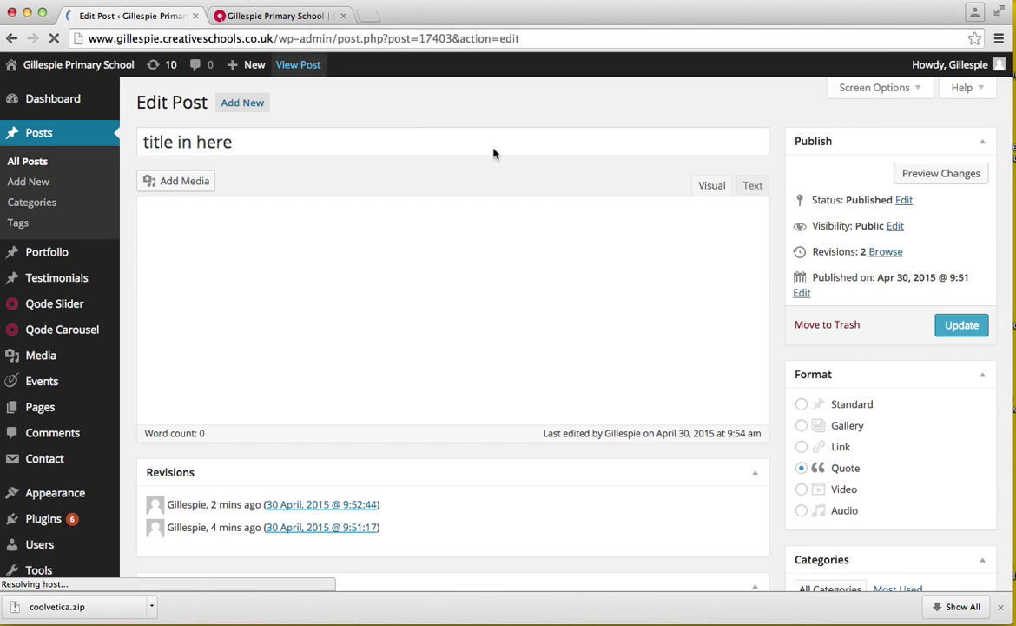
Switch the post format to Video and keep Youtube as the Choose Video Type source
click(801, 489)
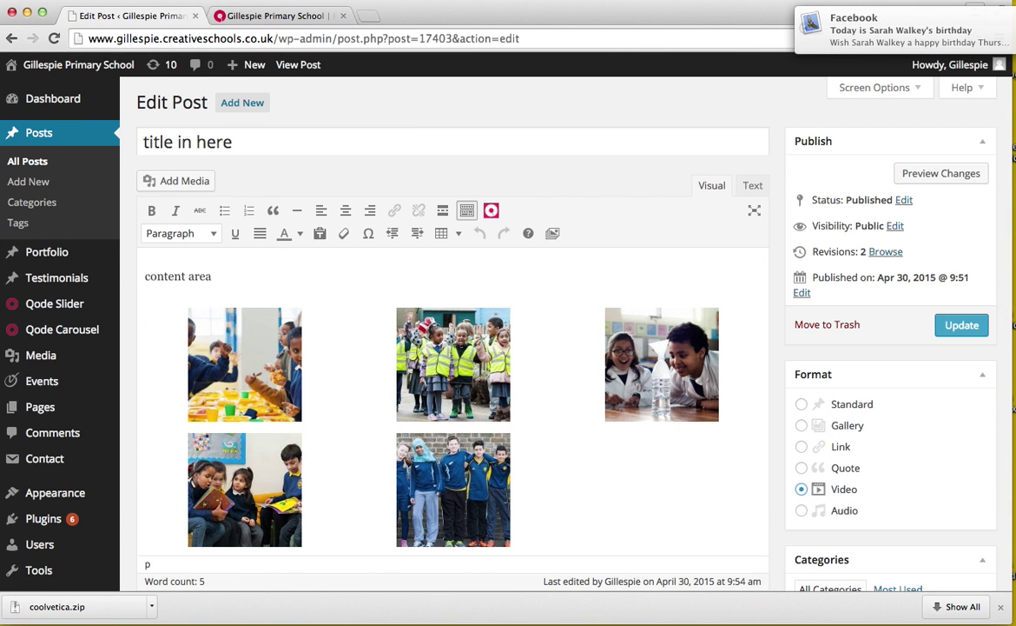
scroll(451, 397, down, 5)
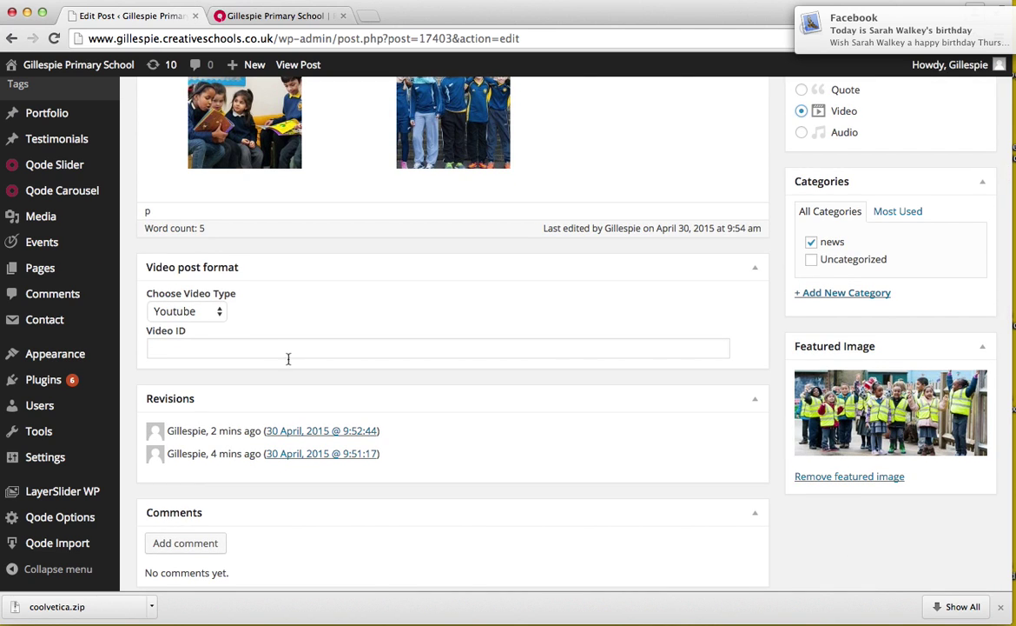
click(222, 314)
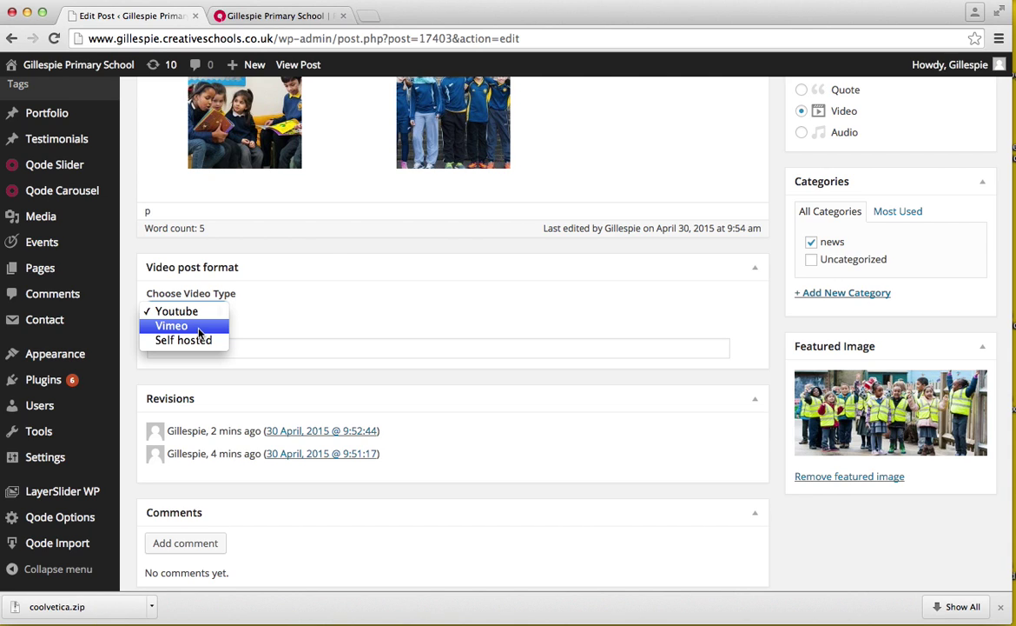
click(325, 260)
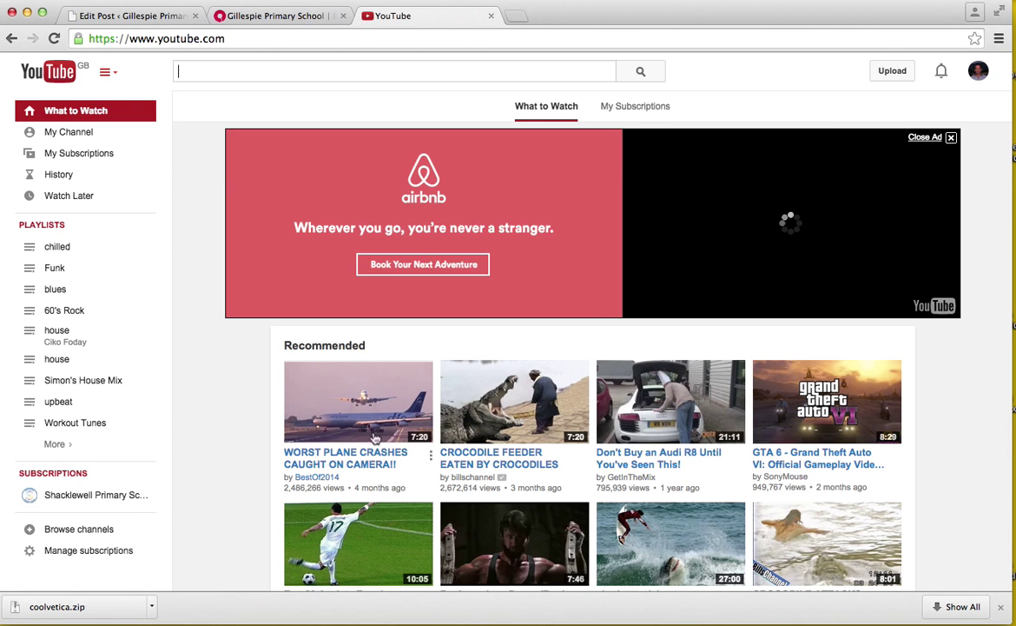
Open the 'WORST PLANE CRASHES CAUGHT ON CAMERA!!' video, select its ID tqDK1MvWz-8, and pause it
click(368, 418)
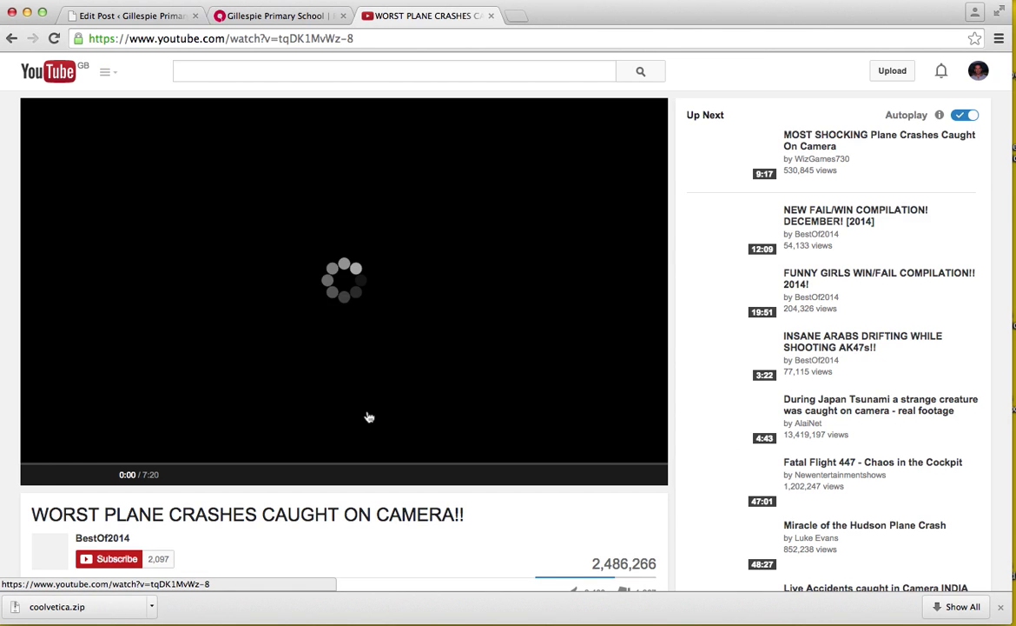
click(346, 39)
drag(354, 38, 278, 38)
key(super+c)
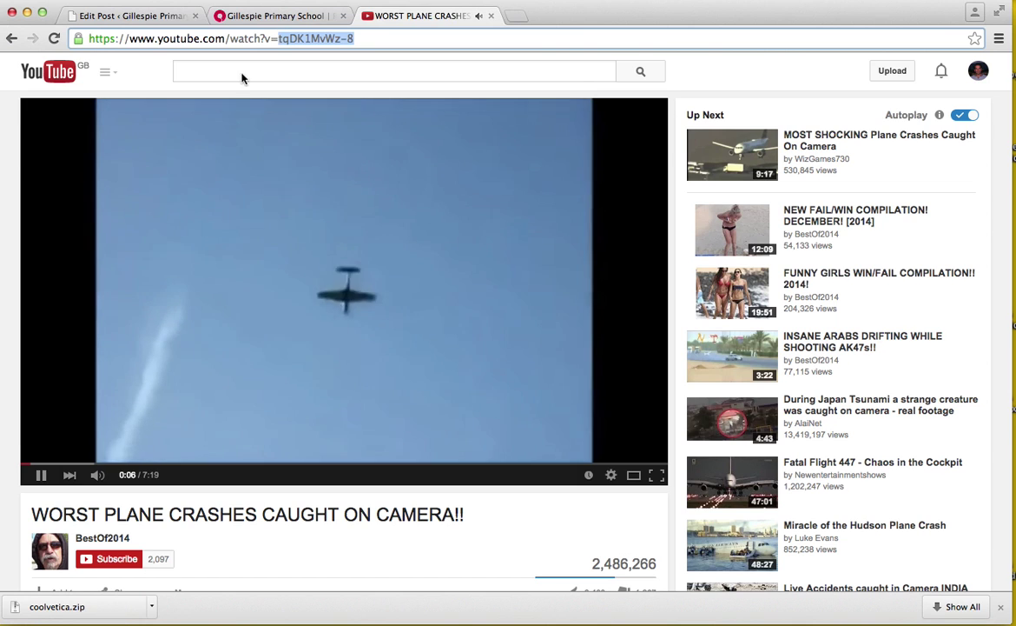
click(36, 478)
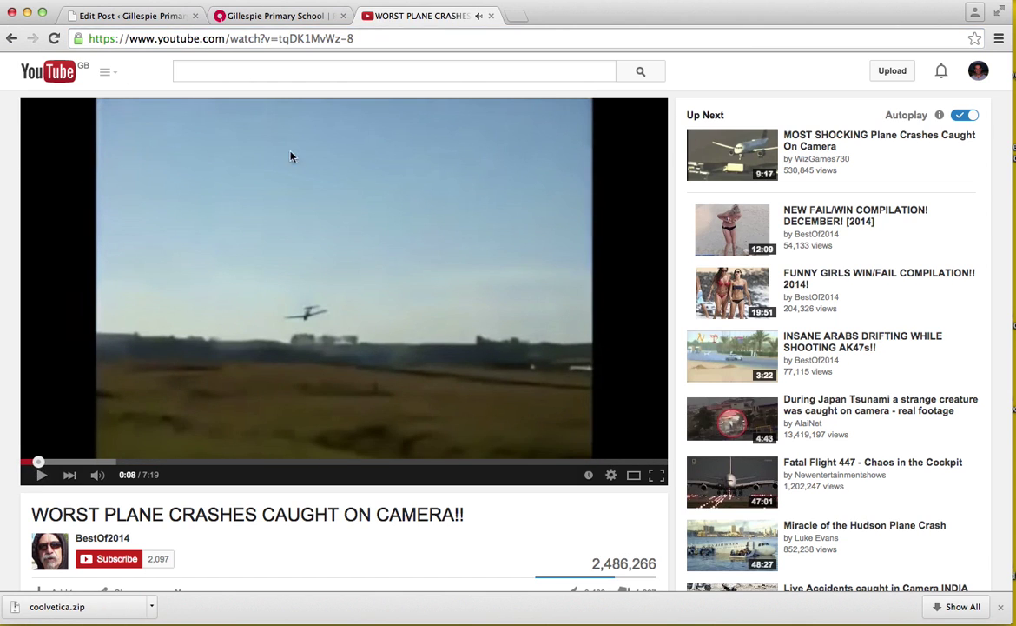
Paste tqDK1MvWz-8 into the Video ID field, update the post, and view it
click(108, 16)
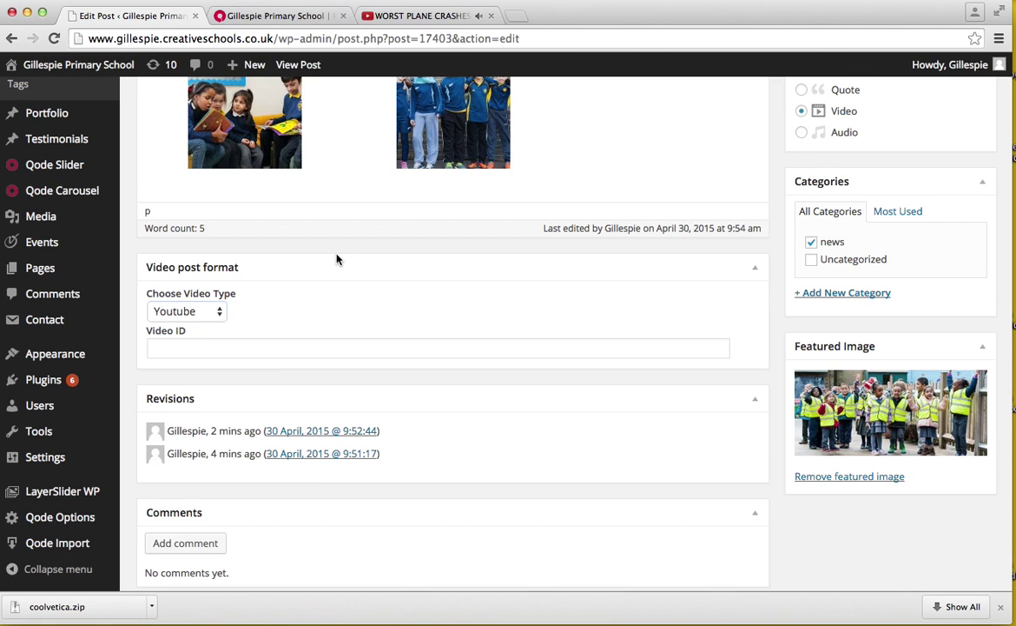
click(209, 352)
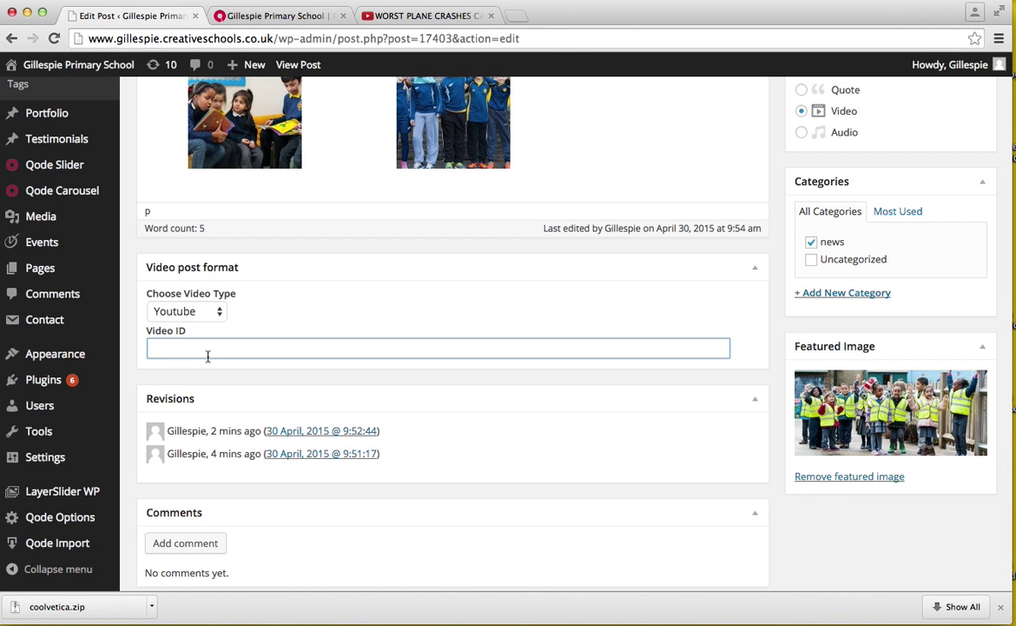
key(super+v)
scroll(722, 315, up, 3)
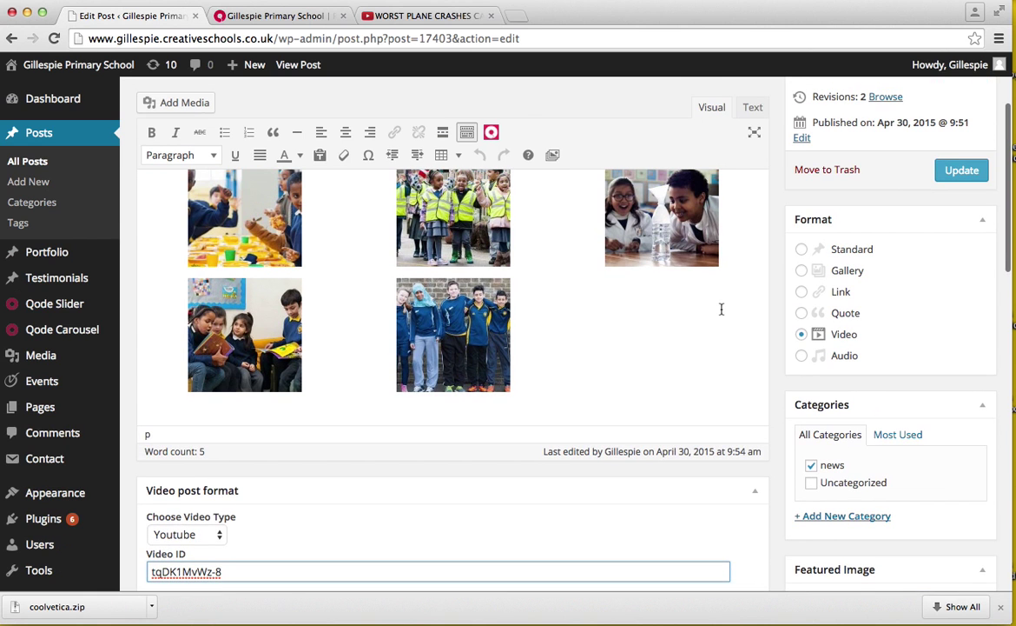
click(945, 174)
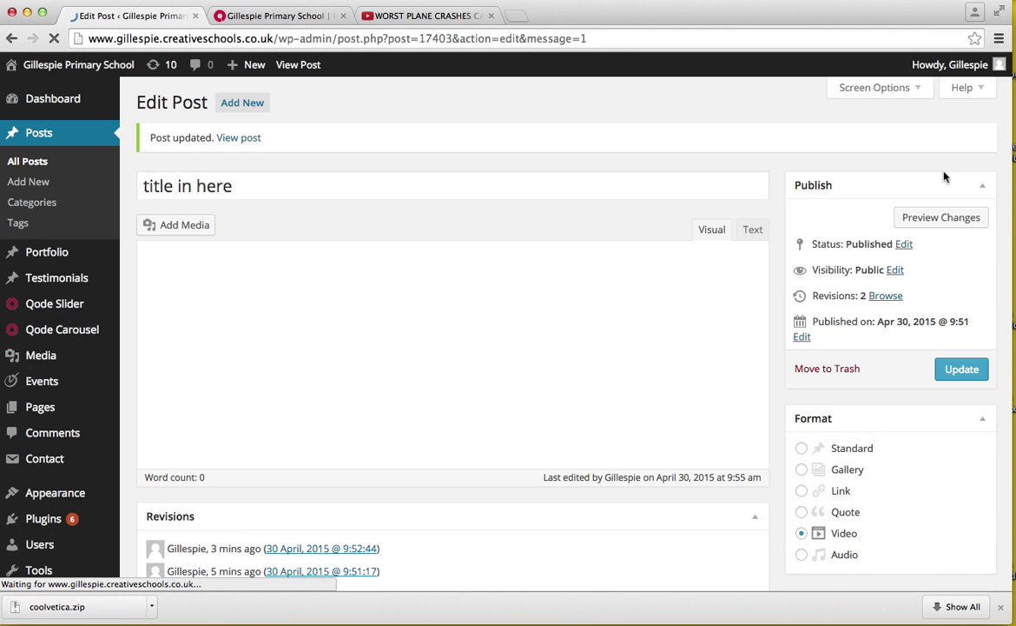
click(233, 140)
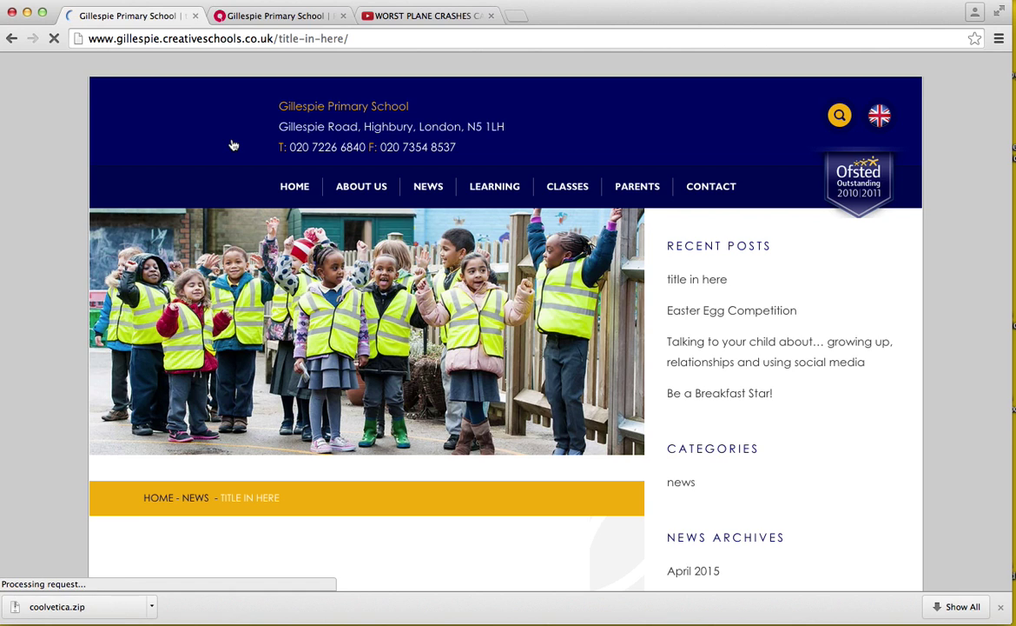
Scroll the live post to the embedded plane-crash video, then return to editing it
scroll(347, 331, down, 4)
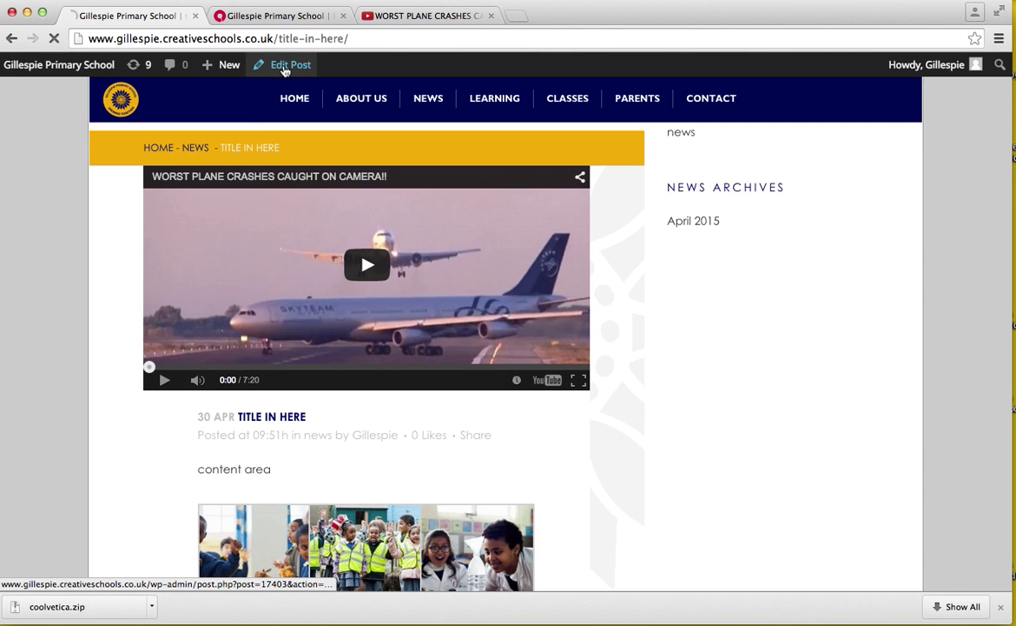
click(284, 70)
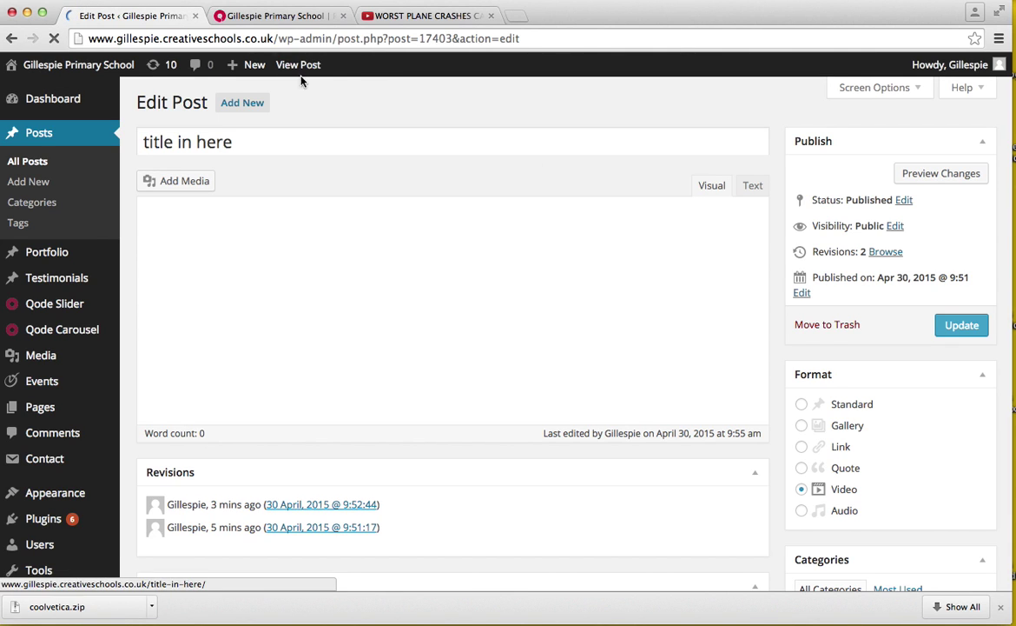
Change the post format to Audio and look over the empty Audio Link field
click(801, 512)
scroll(524, 484, down, 5)
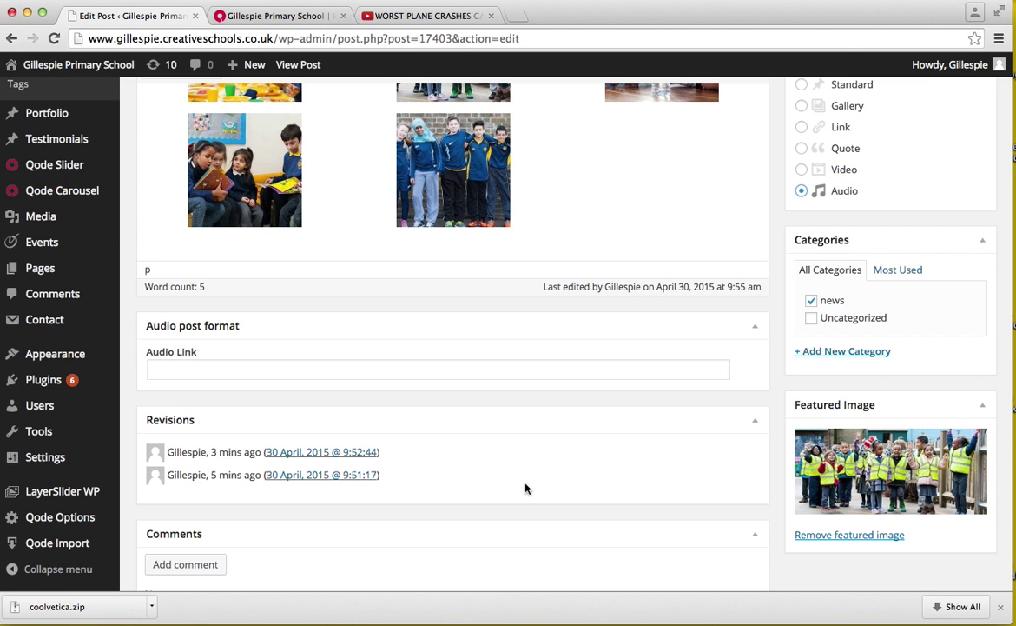
scroll(524, 488, up, 5)
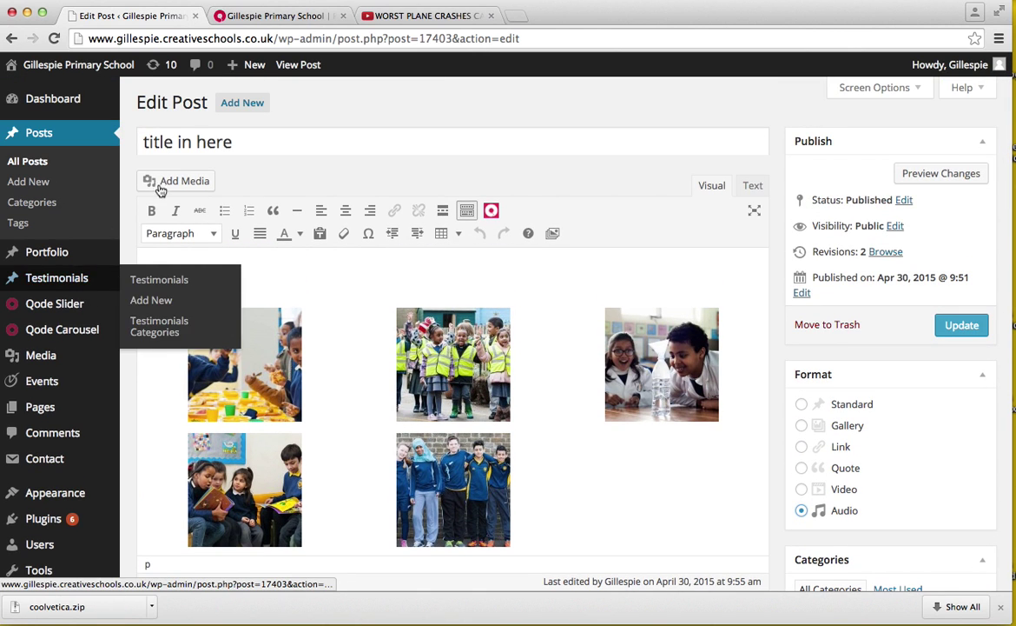
Browse the media library, pick the girls-with-drawings photo, and close without inserting anything
click(179, 184)
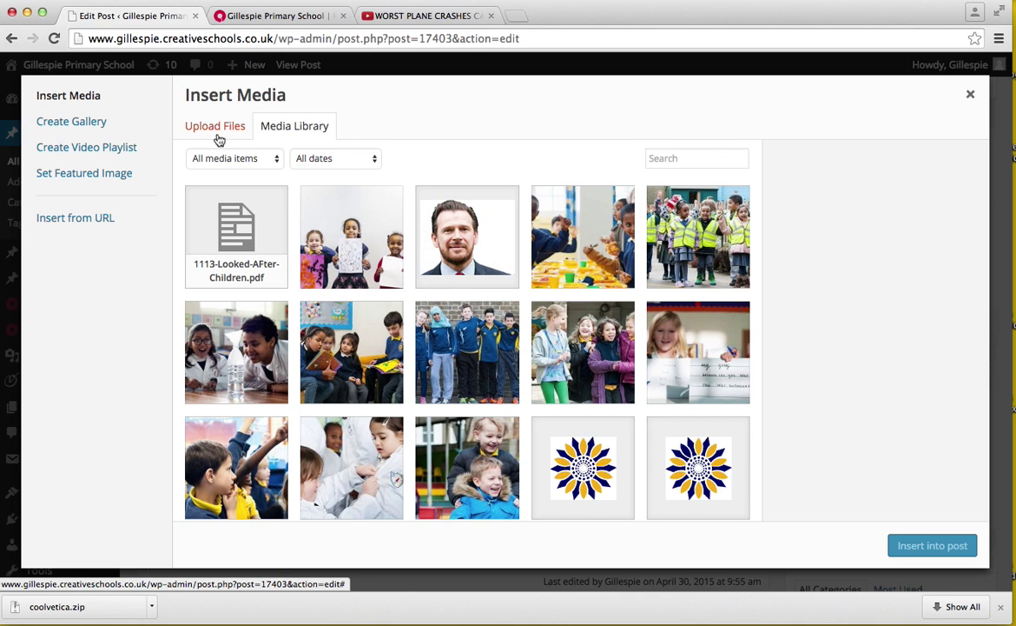
click(359, 265)
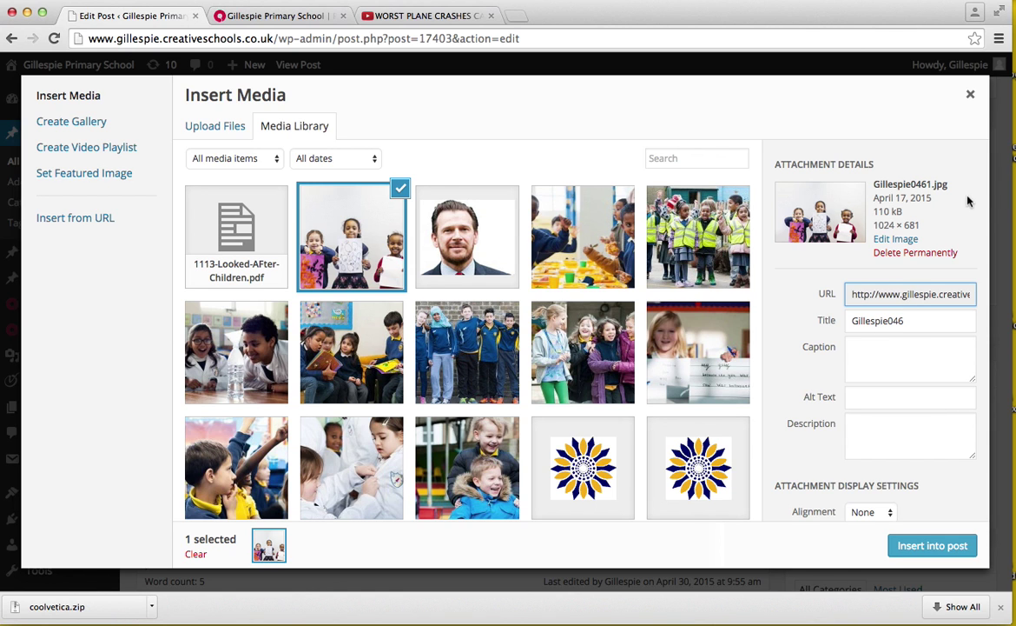
click(972, 98)
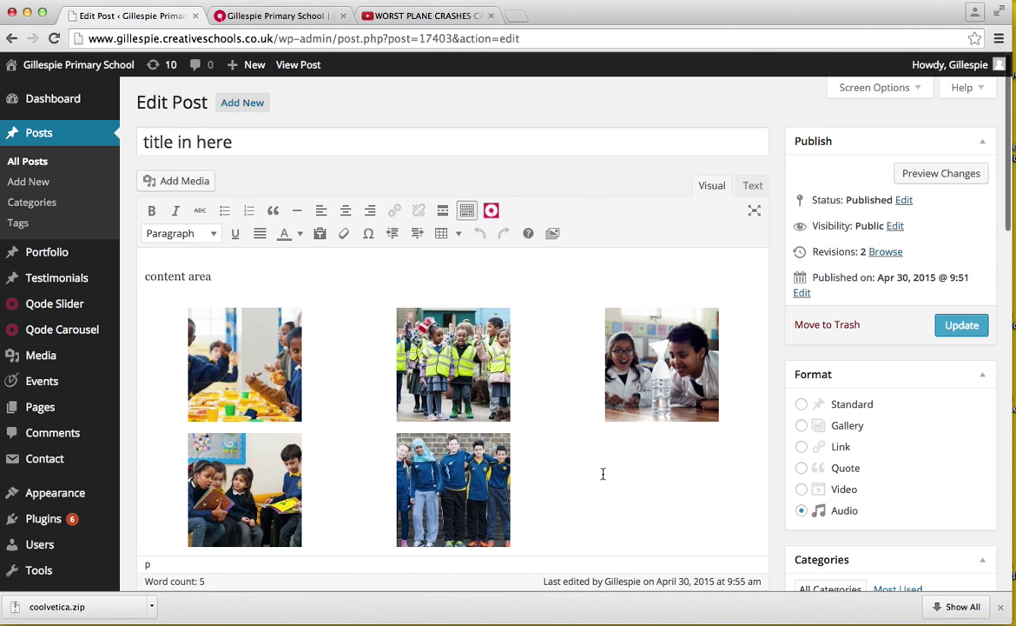
scroll(601, 471, down, 5)
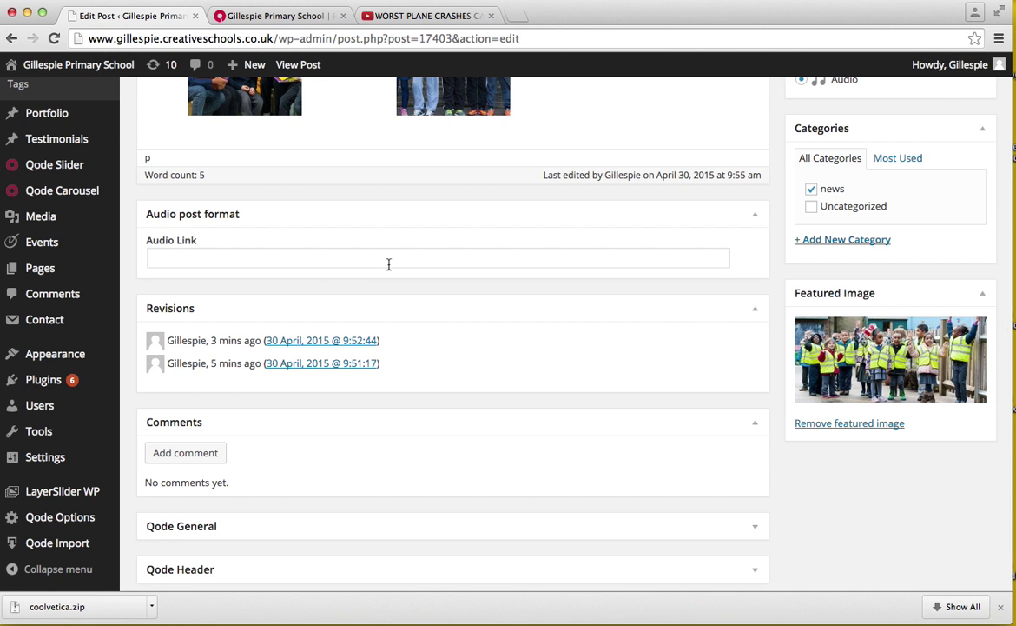
scroll(389, 264, up, 8)
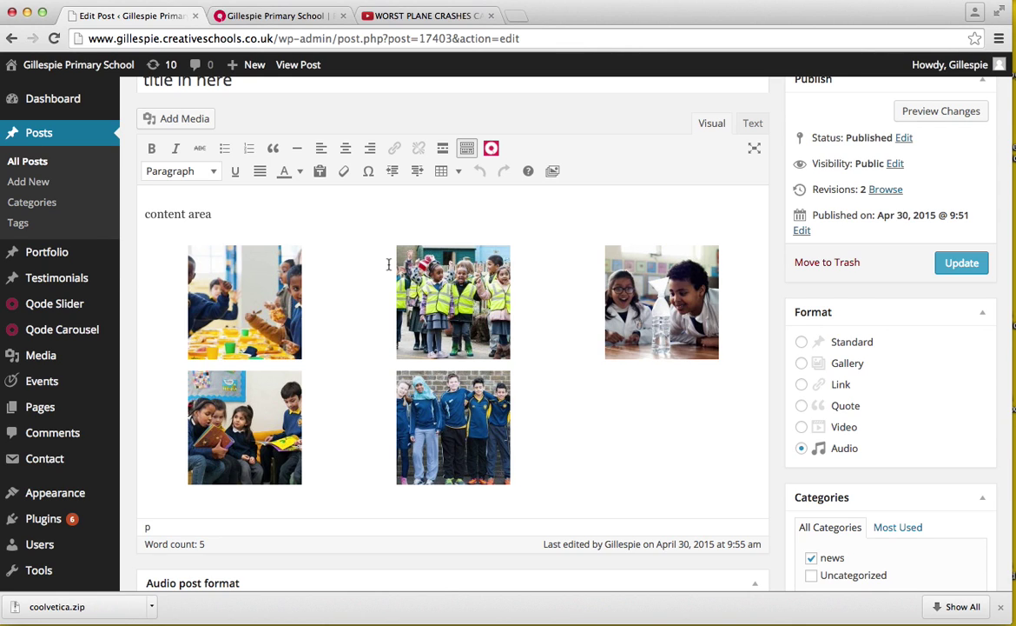
scroll(388, 264, up, 3)
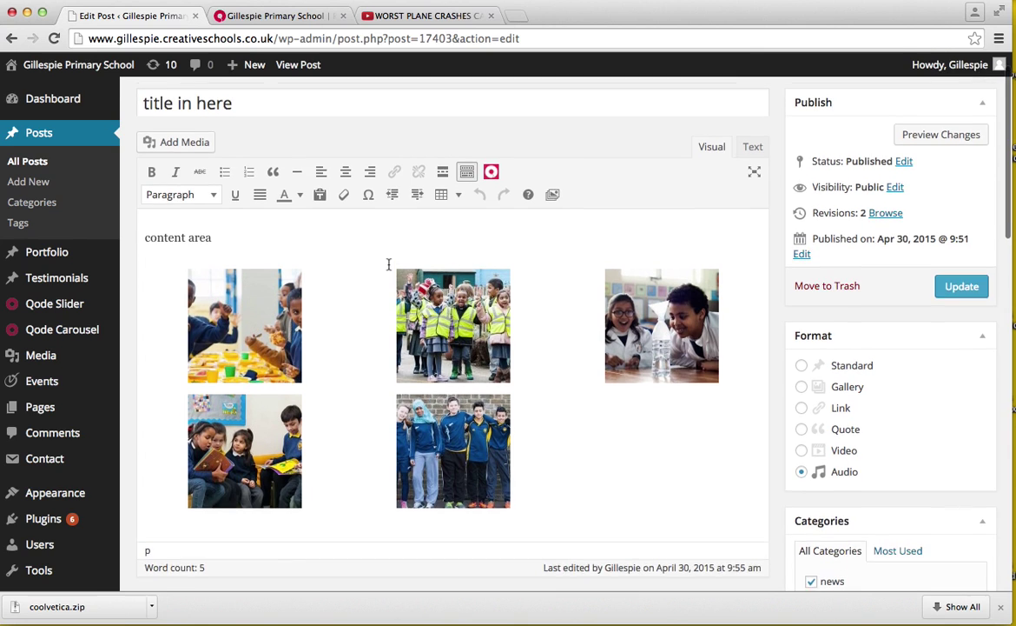